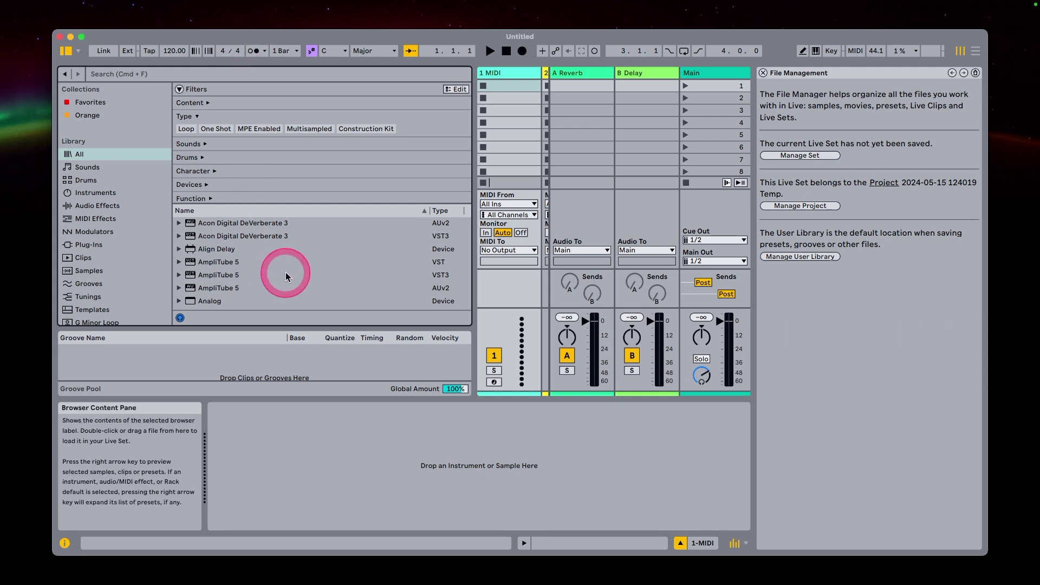
Compare the DeVerberate 3 and AmpliTube 5 entries across their AUv2, VST and VST3 formats in the browser
{"action": "left_click", "coordinate": [245, 236]}
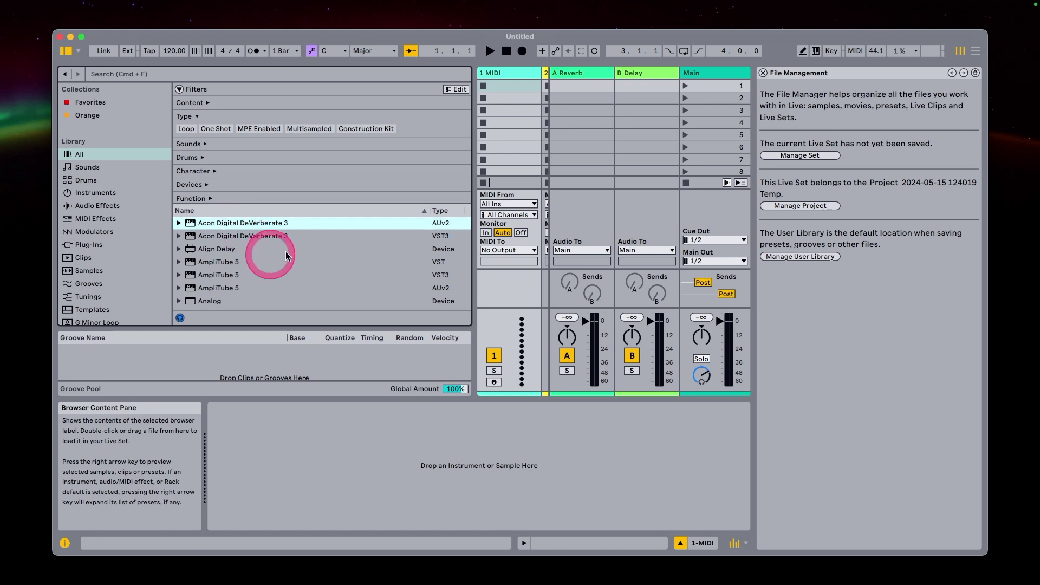
{"action": "left_click", "coordinate": [439, 224]}
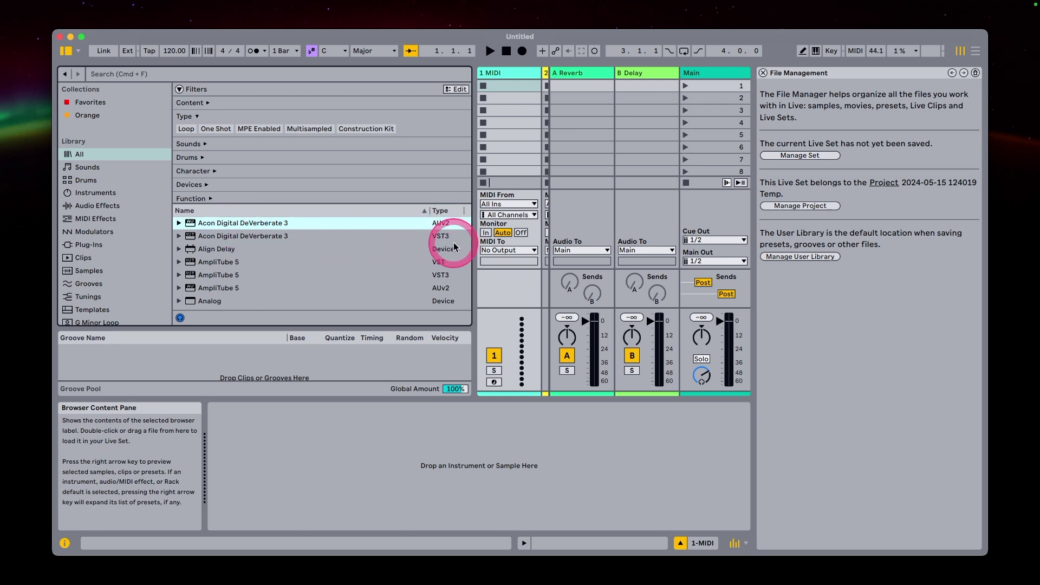
{"action": "left_click", "coordinate": [229, 263]}
{"action": "left_click", "coordinate": [221, 276]}
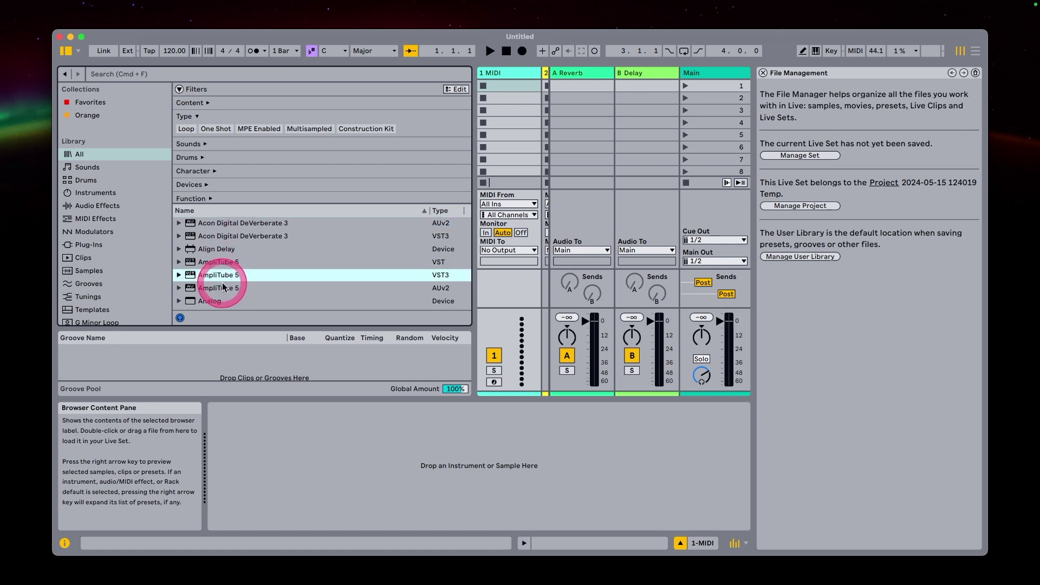
{"action": "left_click", "coordinate": [223, 289]}
{"action": "left_click", "coordinate": [221, 275]}
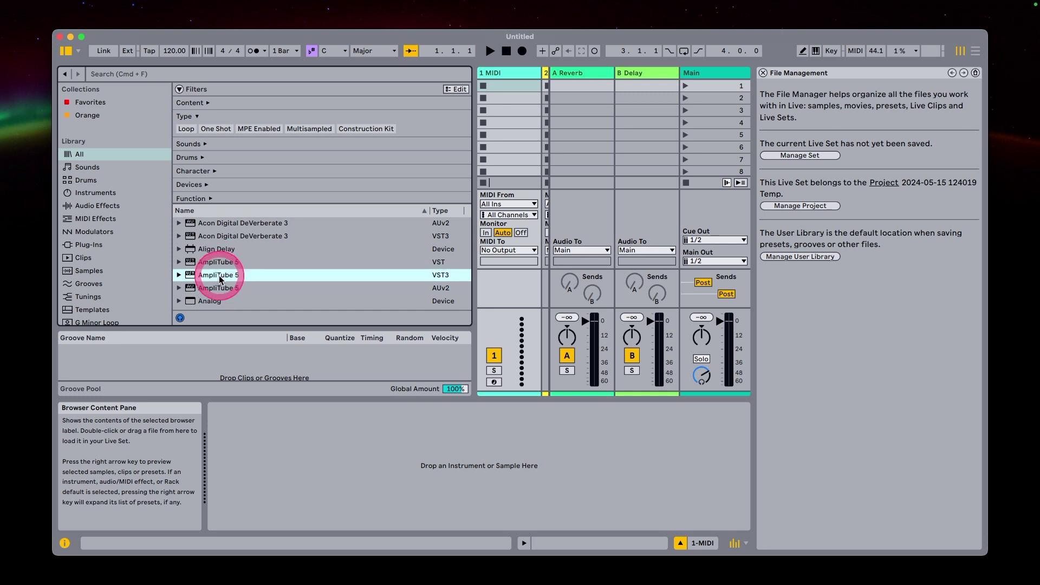
{"action": "left_click", "coordinate": [221, 263]}
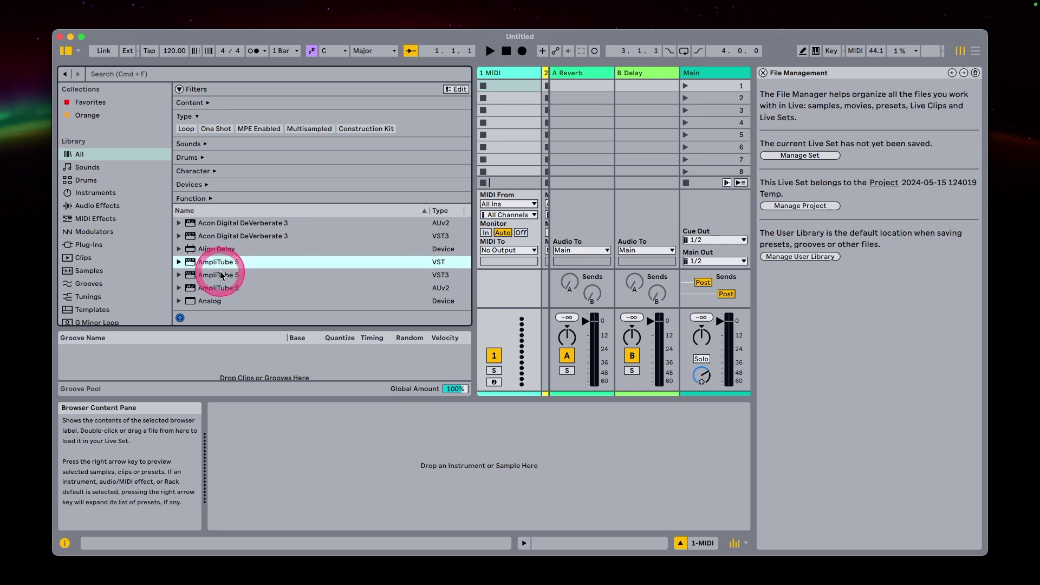
{"action": "left_click", "coordinate": [220, 275]}
{"action": "left_click", "coordinate": [219, 288]}
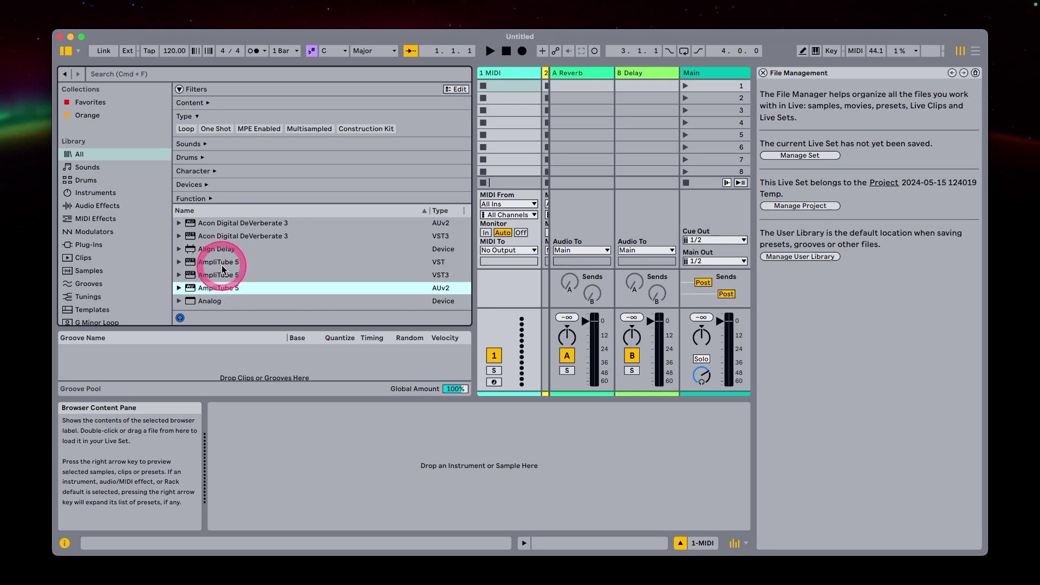
{"action": "left_click", "coordinate": [219, 263]}
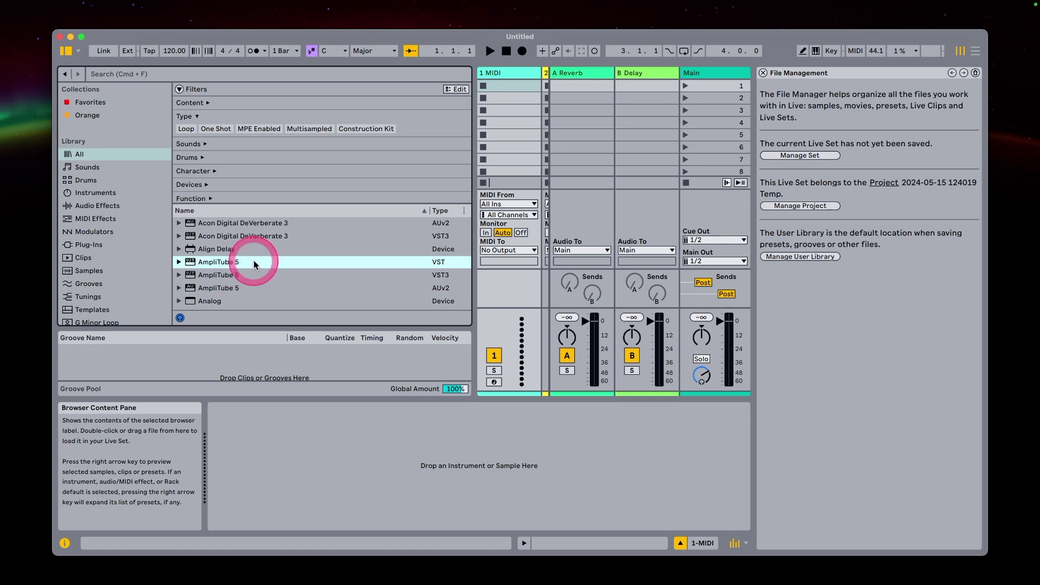
Compare Atlas's VST, AUv2 and VST3 entries further down the list
{"action": "scroll", "coordinate": [254, 265], "scroll_direction": "down", "scroll_amount": 5}
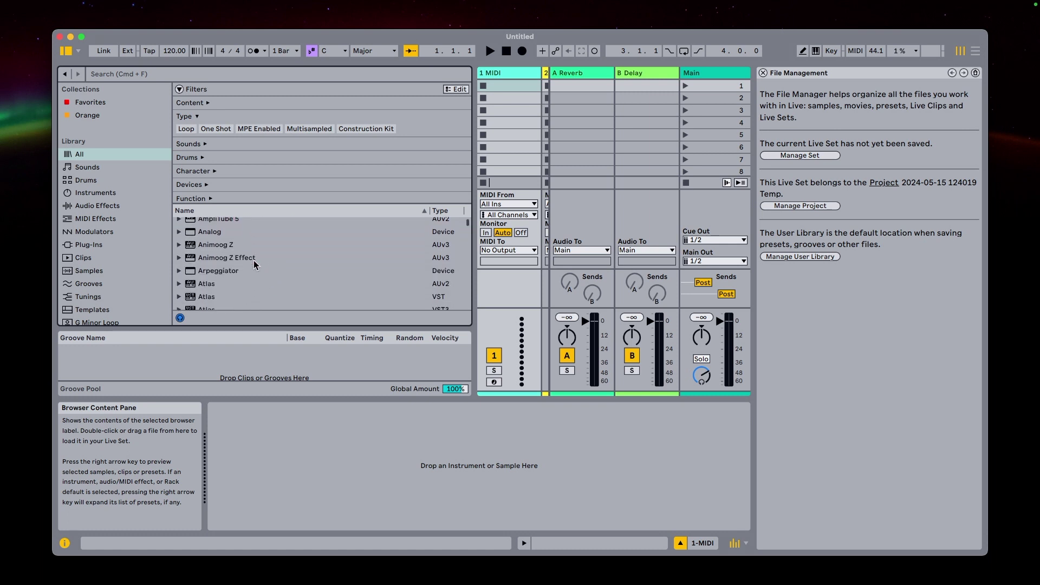
{"action": "scroll", "coordinate": [265, 270], "scroll_direction": "down", "scroll_amount": 2}
{"action": "left_click", "coordinate": [218, 281]}
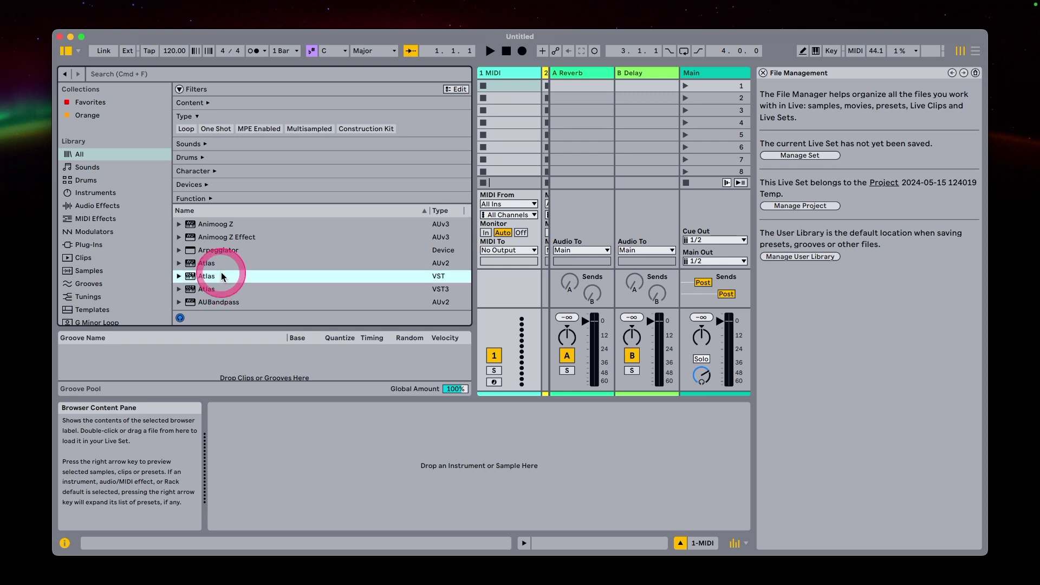
{"action": "left_click", "coordinate": [220, 264]}
{"action": "left_click", "coordinate": [222, 286]}
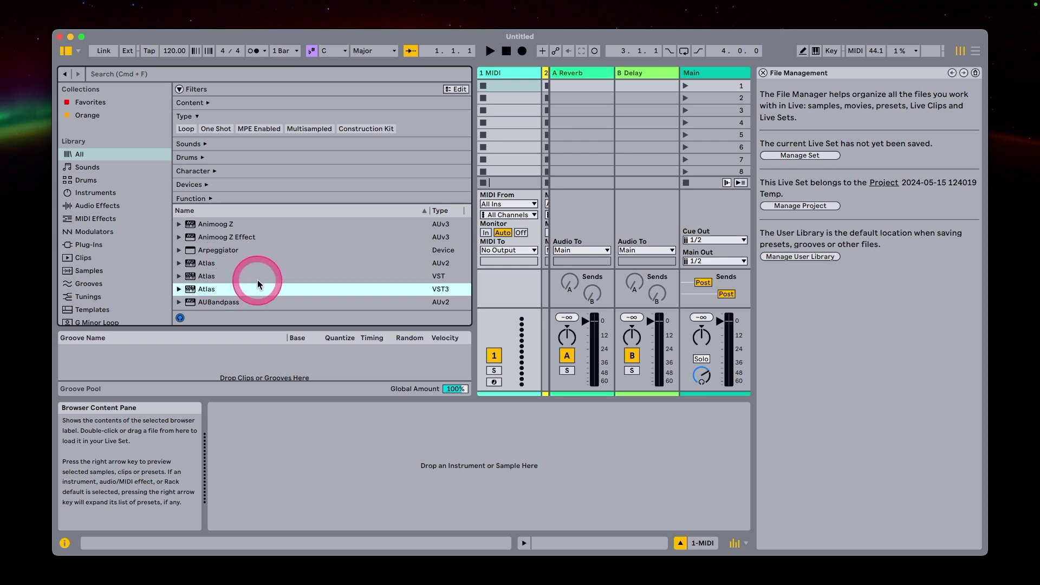
Switch to Finder and look inside the Audio Plug-Ins VST folder
{"action": "key", "text": "super+Tab"}
{"action": "key", "text": "super+Tab"}
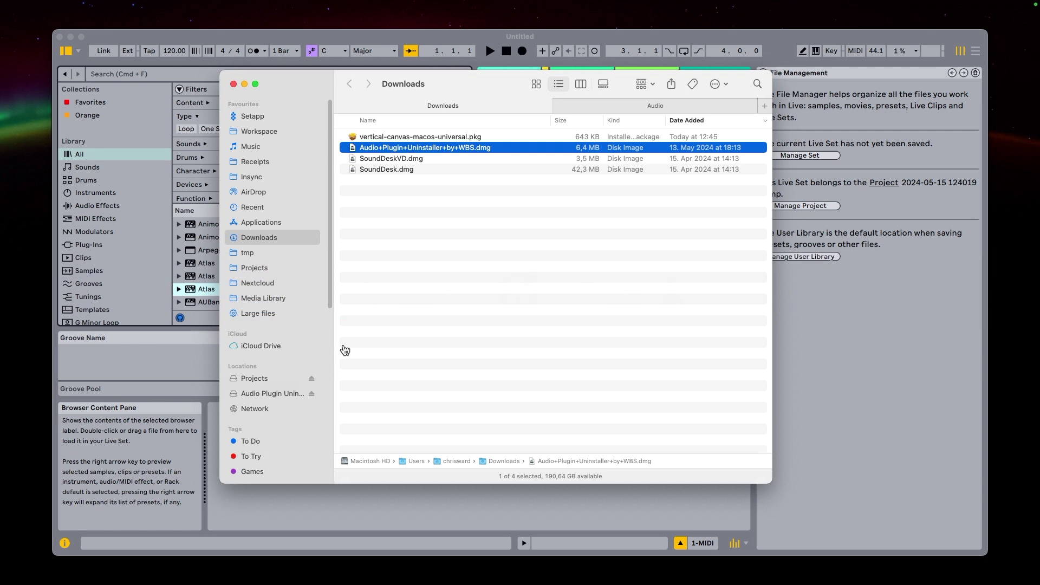
{"action": "left_click", "coordinate": [607, 106]}
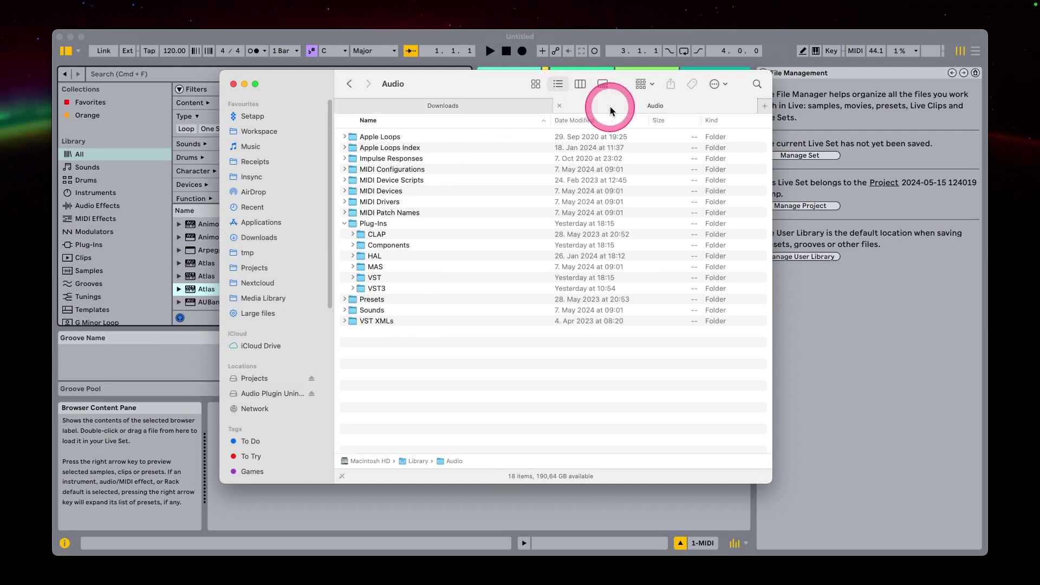
{"action": "left_click", "coordinate": [354, 277]}
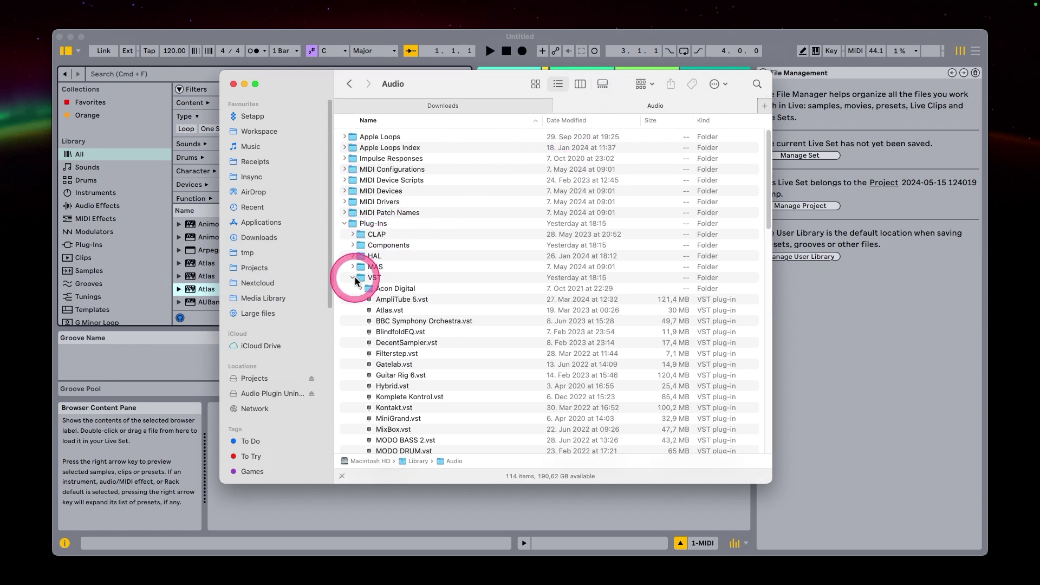
{"action": "left_click", "coordinate": [355, 277]}
Check the VST folder's info (103 items, 2,44 GB), then select VST3 and return to Downloads
{"action": "left_click", "coordinate": [362, 276]}
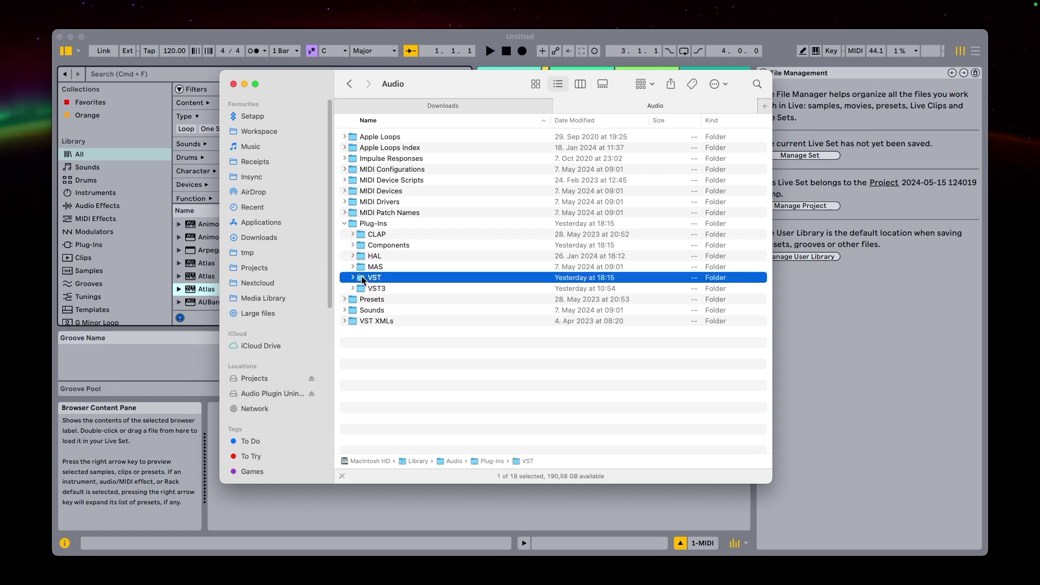
{"action": "key", "text": "super+i"}
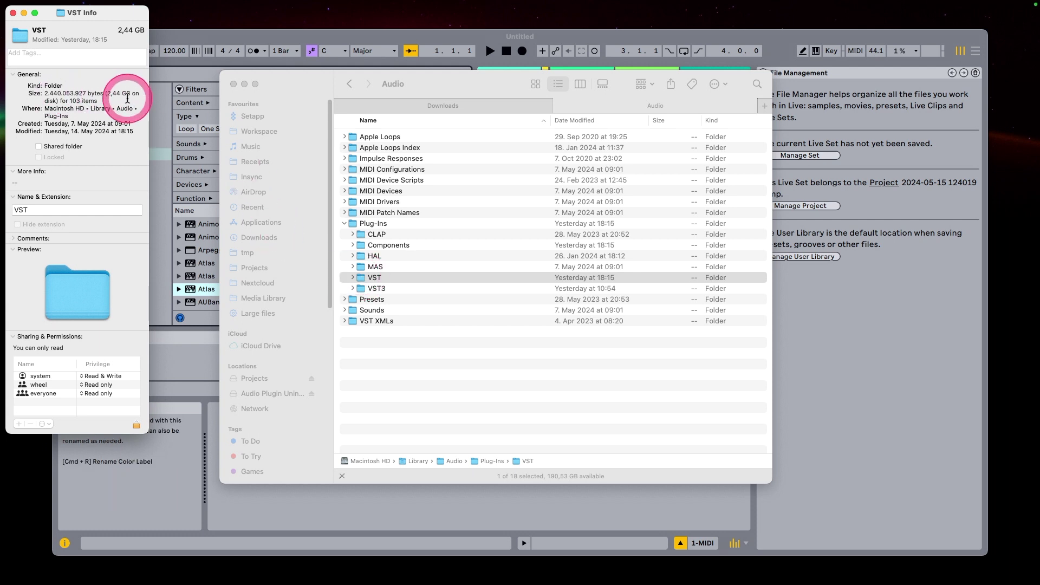
{"action": "left_click", "coordinate": [13, 13]}
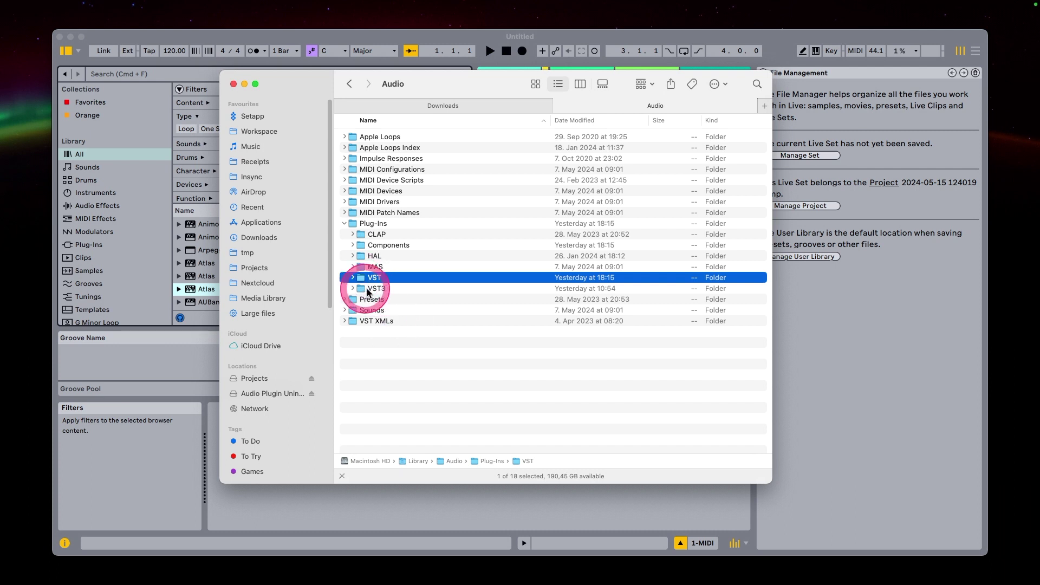
{"action": "left_click", "coordinate": [397, 289]}
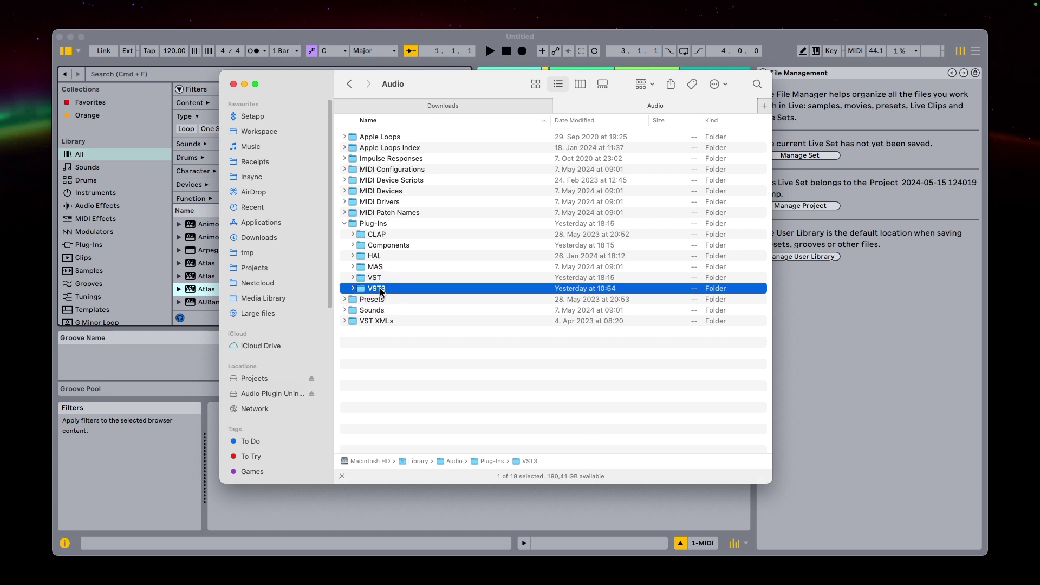
{"action": "left_click", "coordinate": [478, 106]}
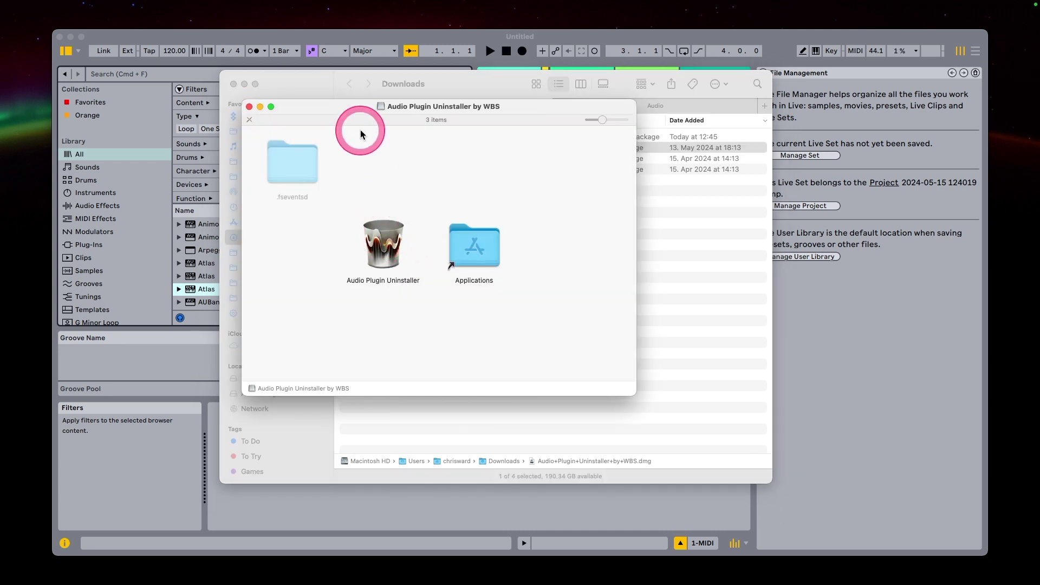
Copy Audio Plugin Uninstaller into Applications and launch it by searching 'au'
{"action": "left_click_drag", "start_coordinate": [339, 106], "coordinate": [327, 105]}
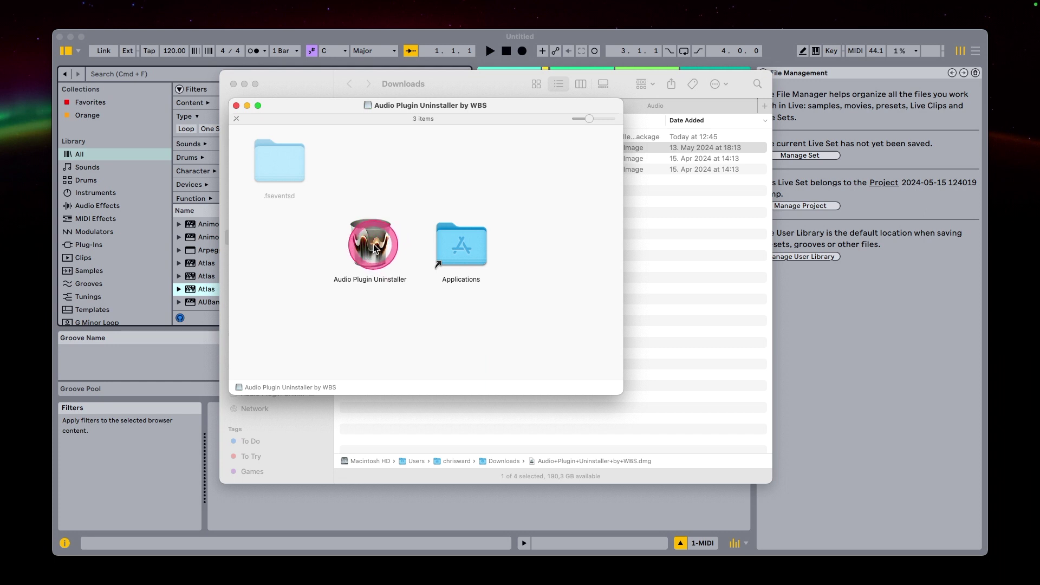
{"action": "left_click_drag", "start_coordinate": [372, 248], "coordinate": [460, 239]}
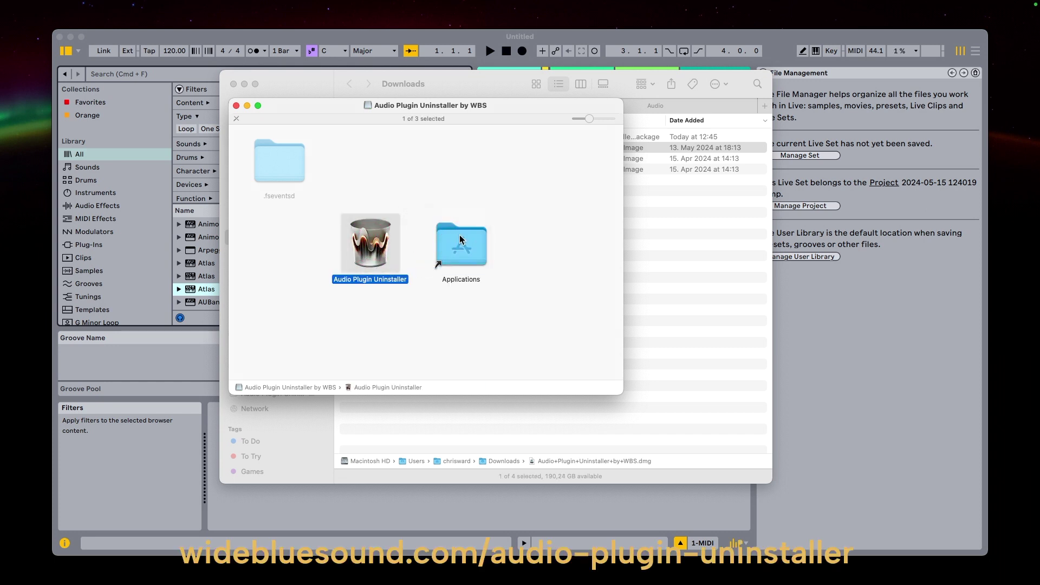
{"action": "key", "text": "super+space"}
{"action": "type", "text": "au"}
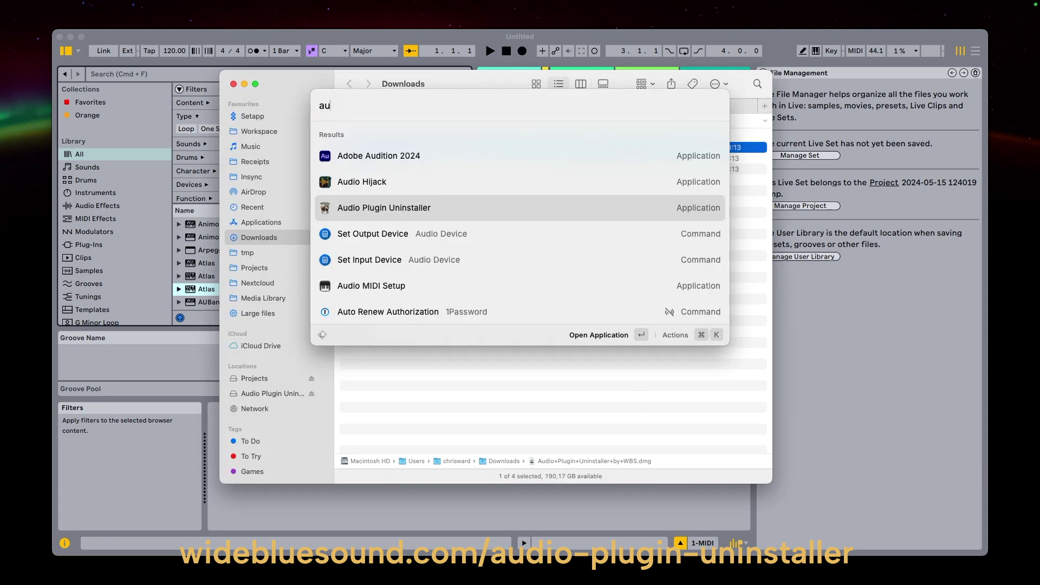
{"action": "key", "text": "Return"}
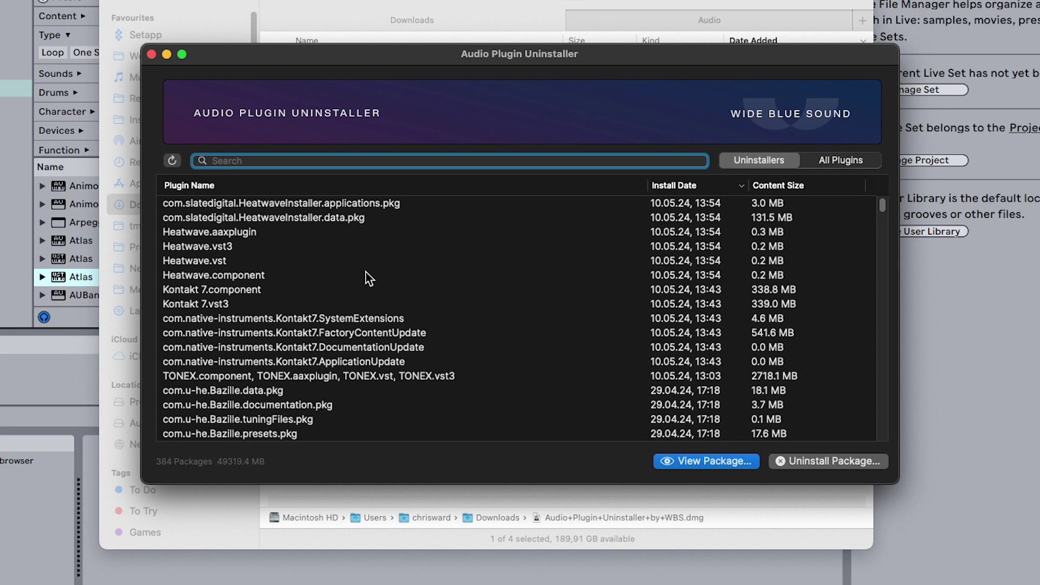
Select the first package in the list, the Slate Digital Heatwave installer
{"action": "key", "text": "Down"}
{"action": "key", "text": "Down"}
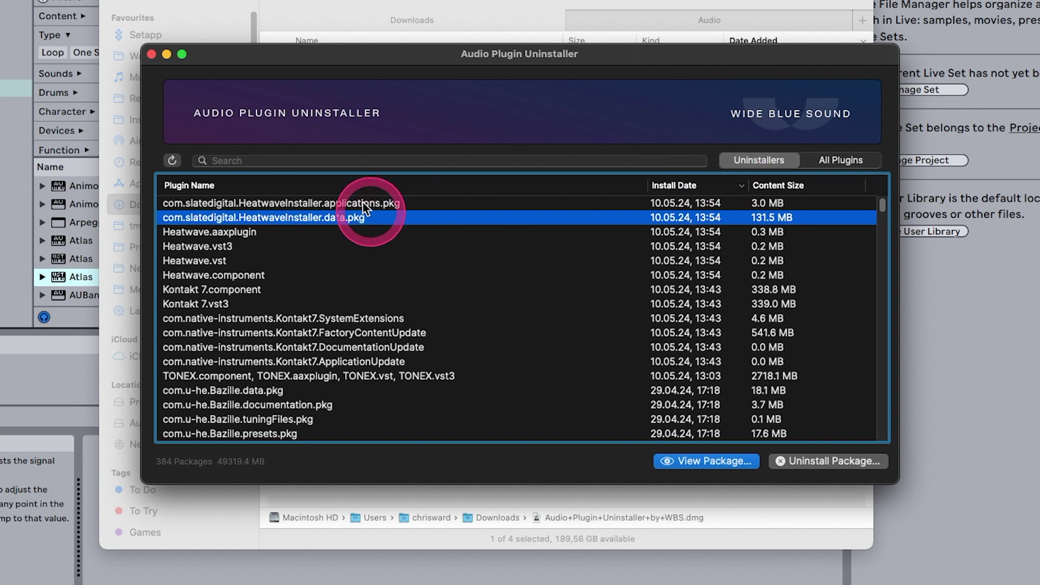
{"action": "left_click", "coordinate": [441, 206]}
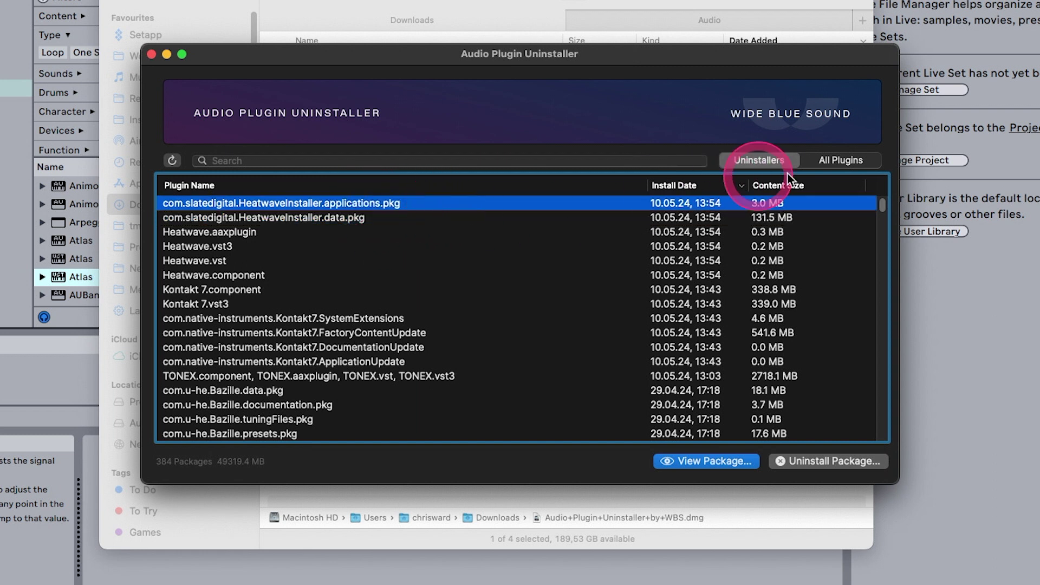
{"action": "left_click", "coordinate": [356, 210]}
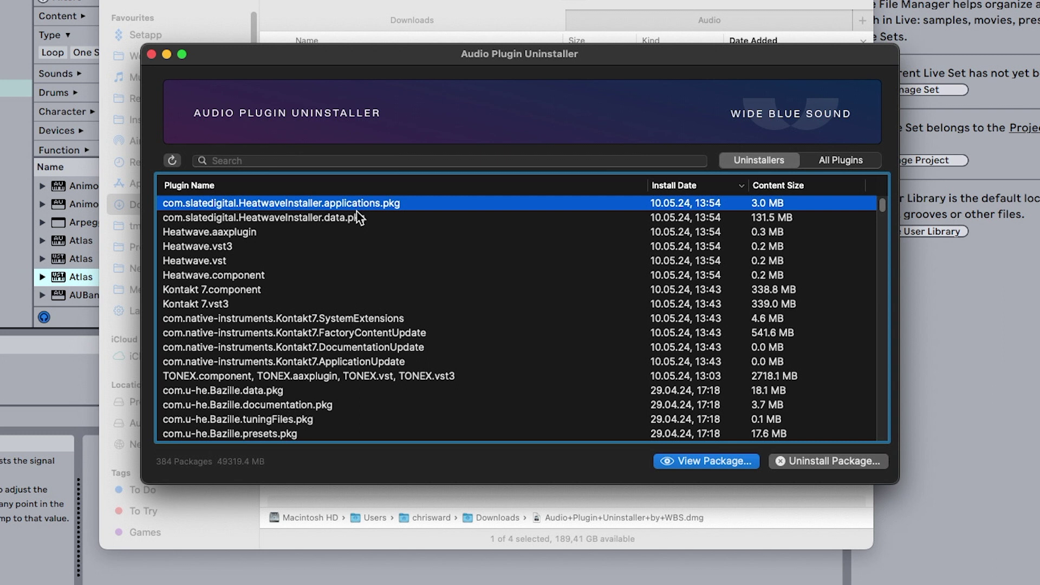
{"action": "left_click", "coordinate": [260, 160]}
{"action": "type", "text": "ampl"}
{"action": "left_click", "coordinate": [260, 204]}
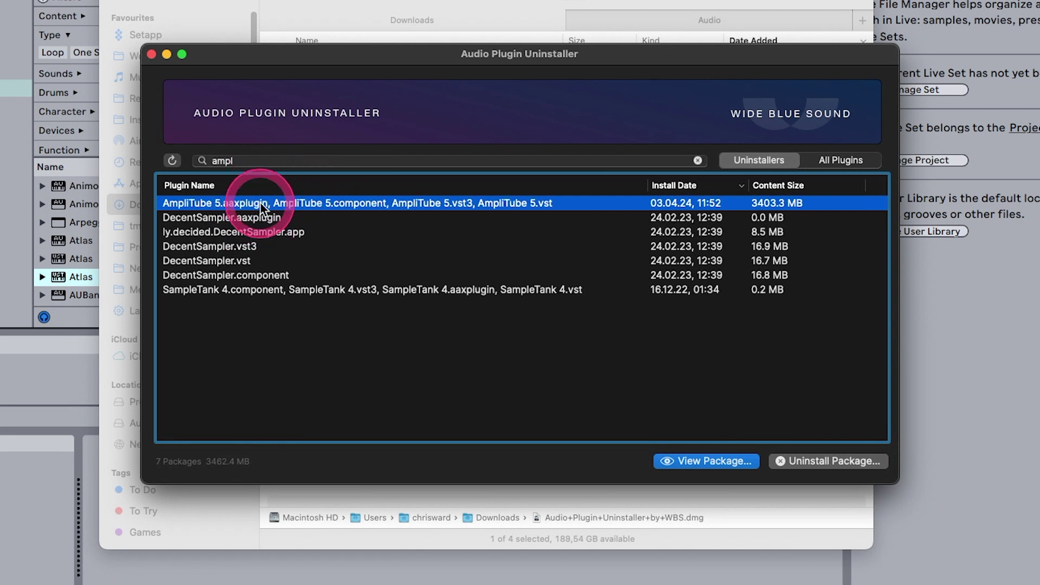
{"action": "left_click", "coordinate": [800, 463]}
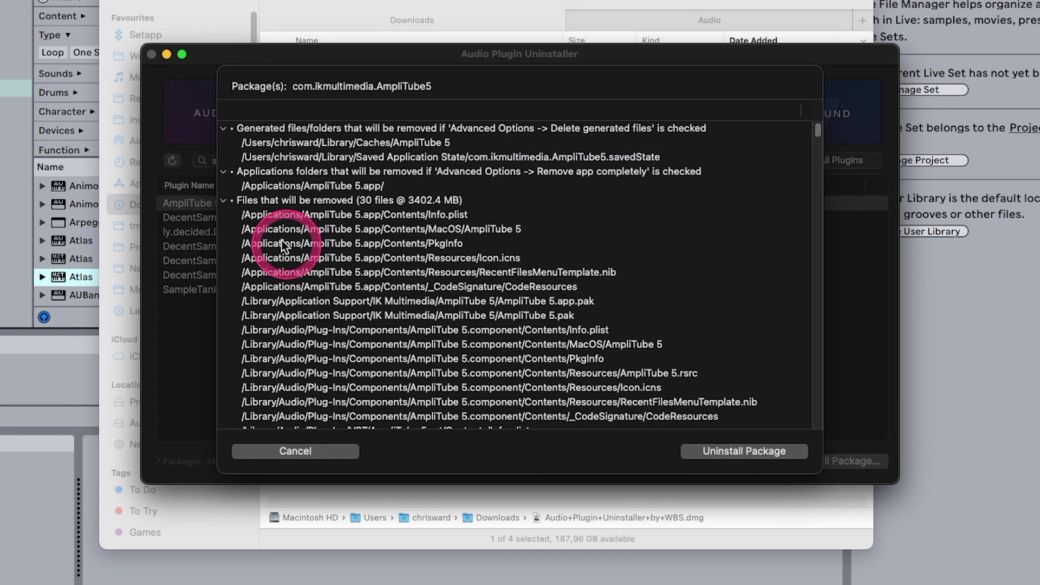
{"action": "left_click", "coordinate": [223, 200]}
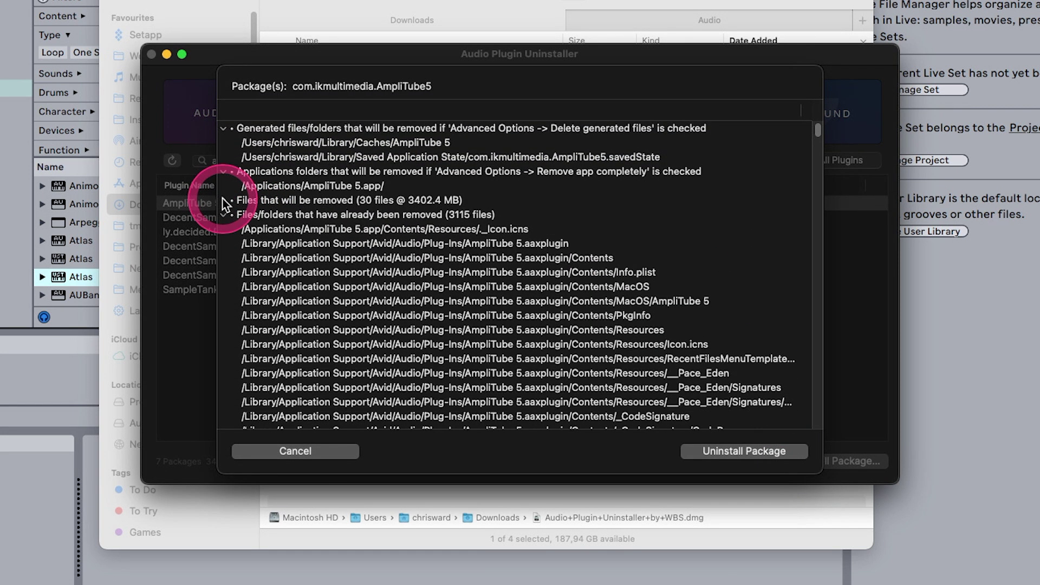
{"action": "left_click", "coordinate": [224, 171]}
{"action": "left_click", "coordinate": [226, 128]}
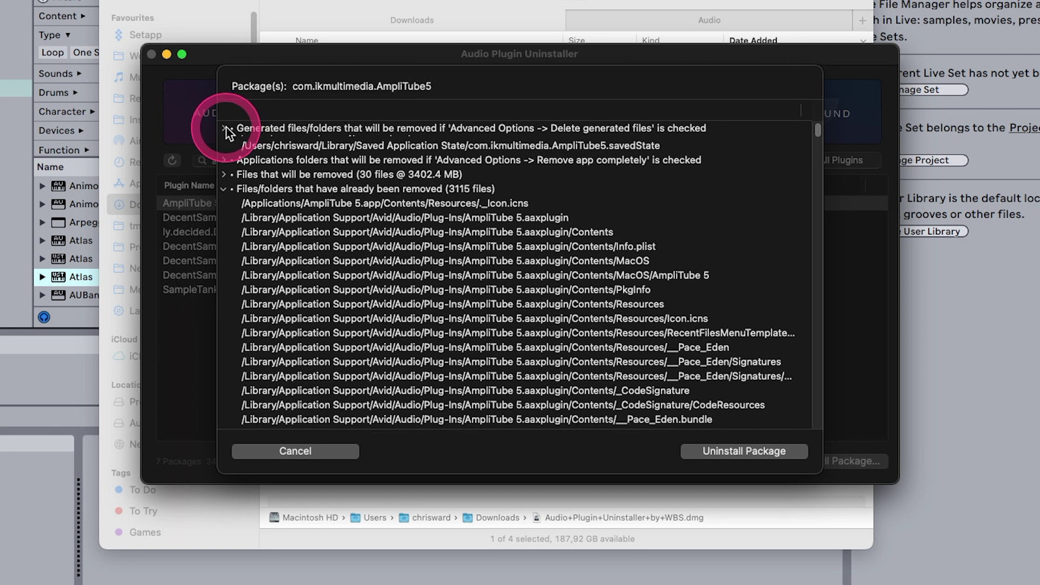
{"action": "left_click", "coordinate": [226, 160]}
{"action": "scroll", "coordinate": [463, 320], "scroll_direction": "down", "scroll_amount": 5}
{"action": "scroll", "coordinate": [462, 319], "scroll_direction": "up", "scroll_amount": 5}
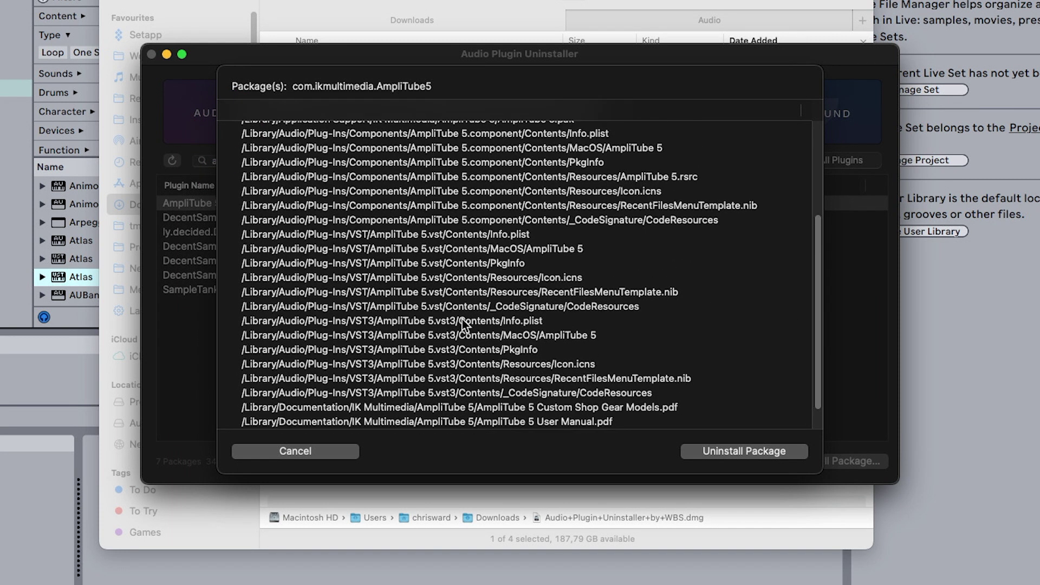
{"action": "left_click", "coordinate": [459, 325]}
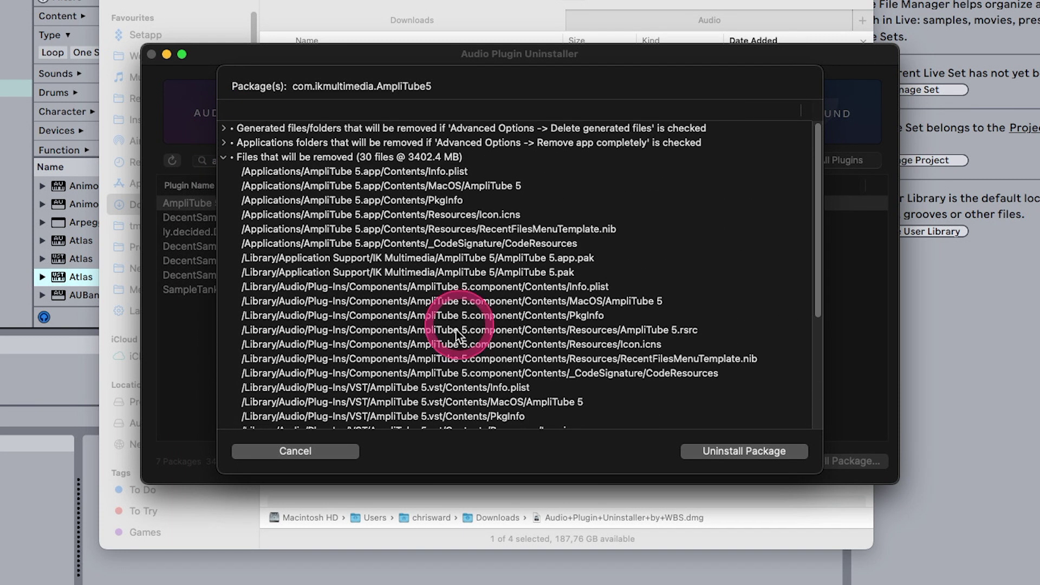
{"action": "left_click", "coordinate": [295, 451]}
{"action": "left_click", "coordinate": [698, 160]}
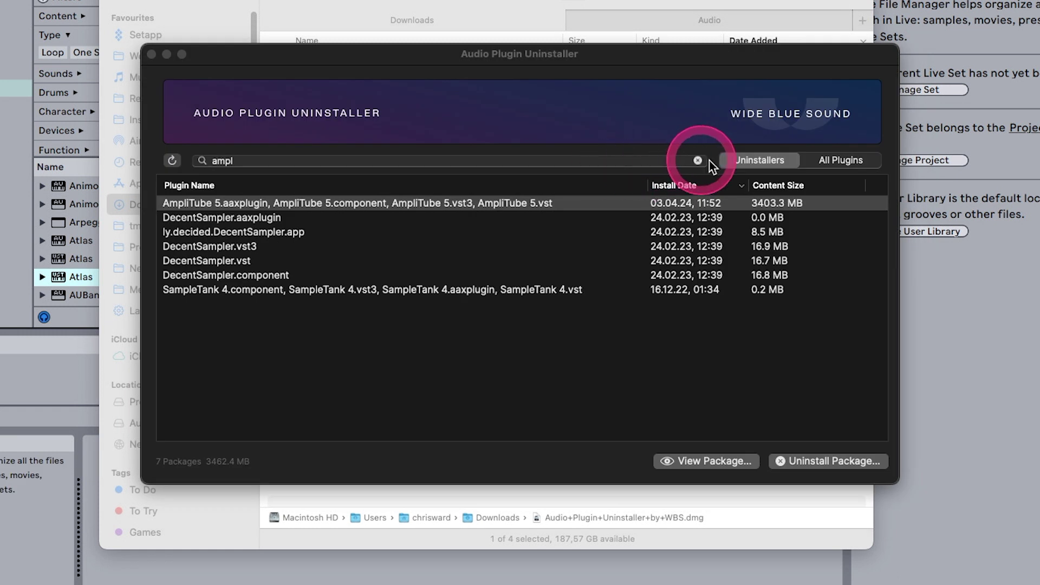
{"action": "left_click", "coordinate": [699, 162]}
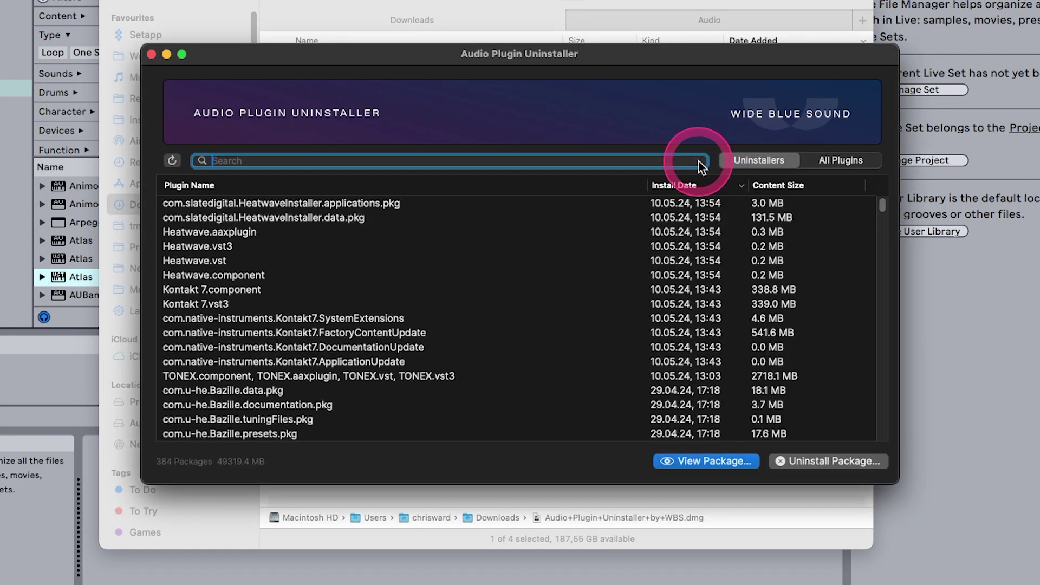
{"action": "left_click", "coordinate": [265, 238]}
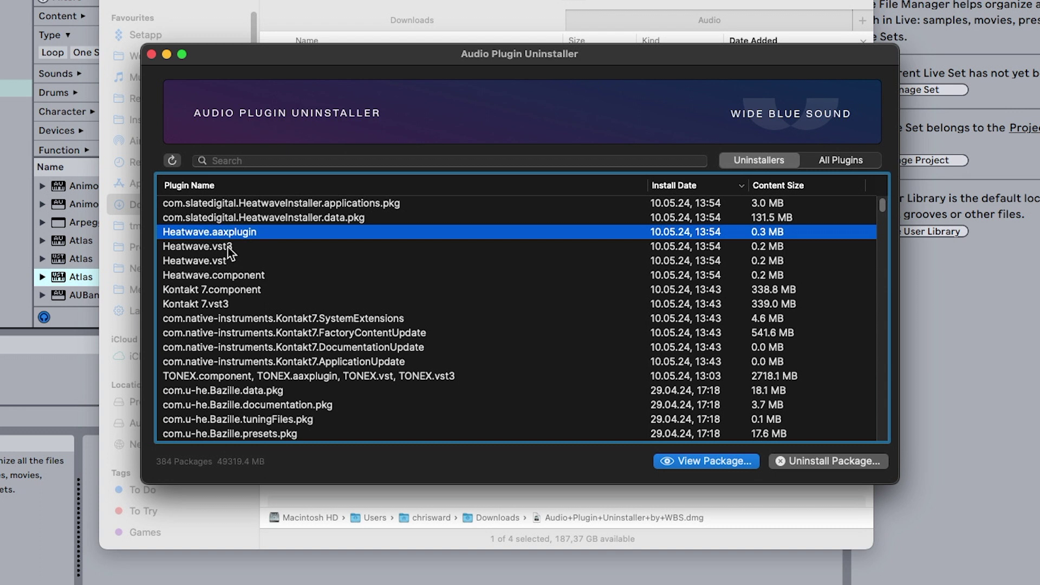
Inspect Heatwave.vst's files, then uninstall the package and its four files
{"action": "left_click", "coordinate": [226, 255]}
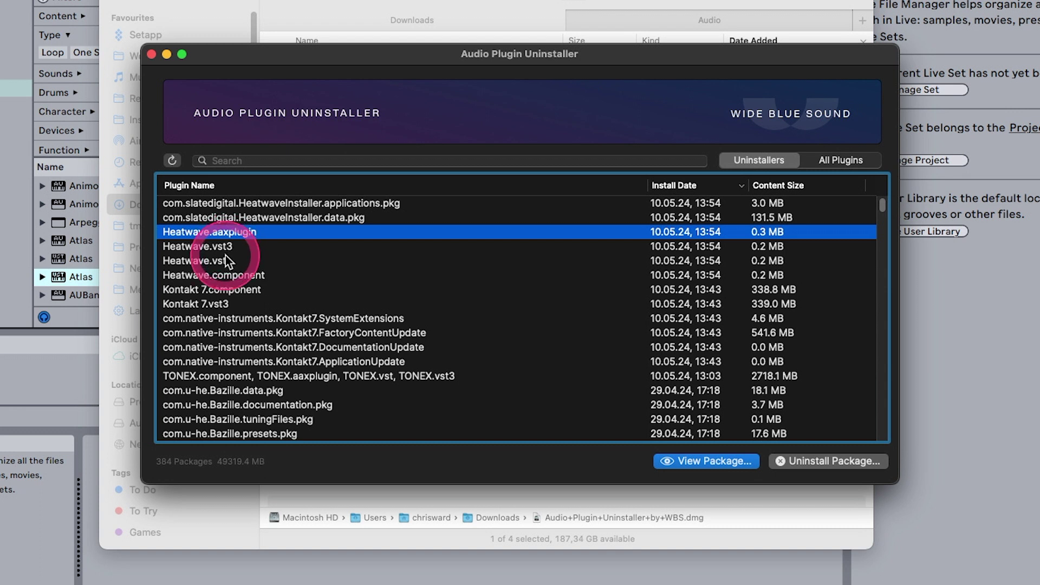
{"action": "left_click", "coordinate": [702, 459]}
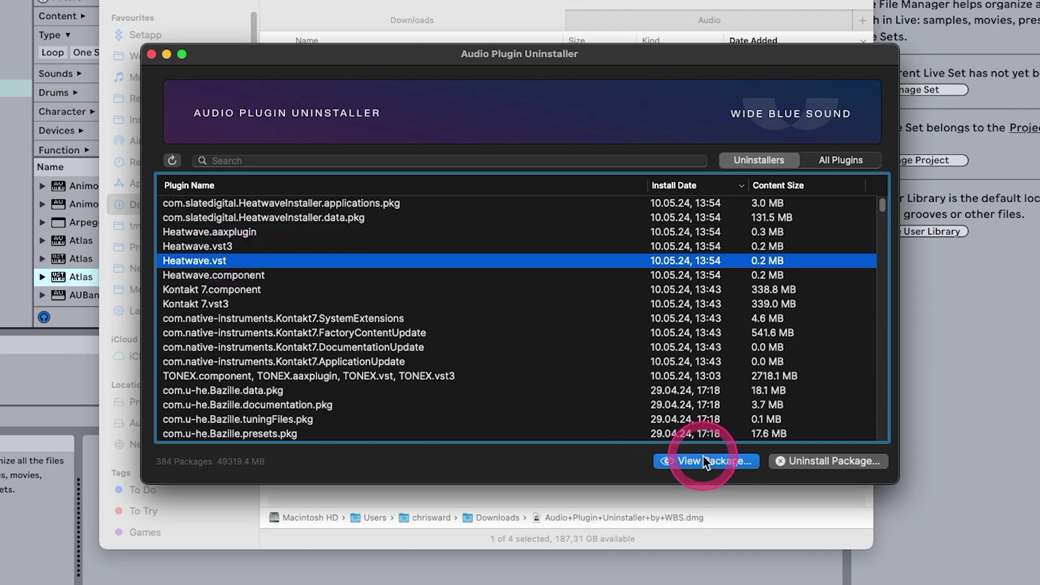
{"action": "left_click", "coordinate": [684, 460]}
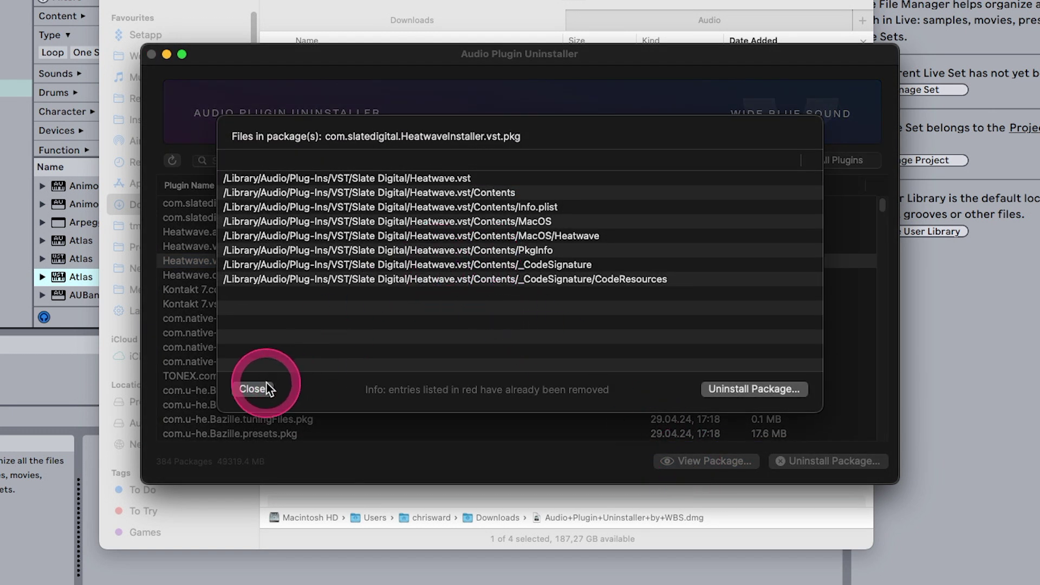
{"action": "left_click", "coordinate": [252, 389]}
{"action": "left_click", "coordinate": [825, 464]}
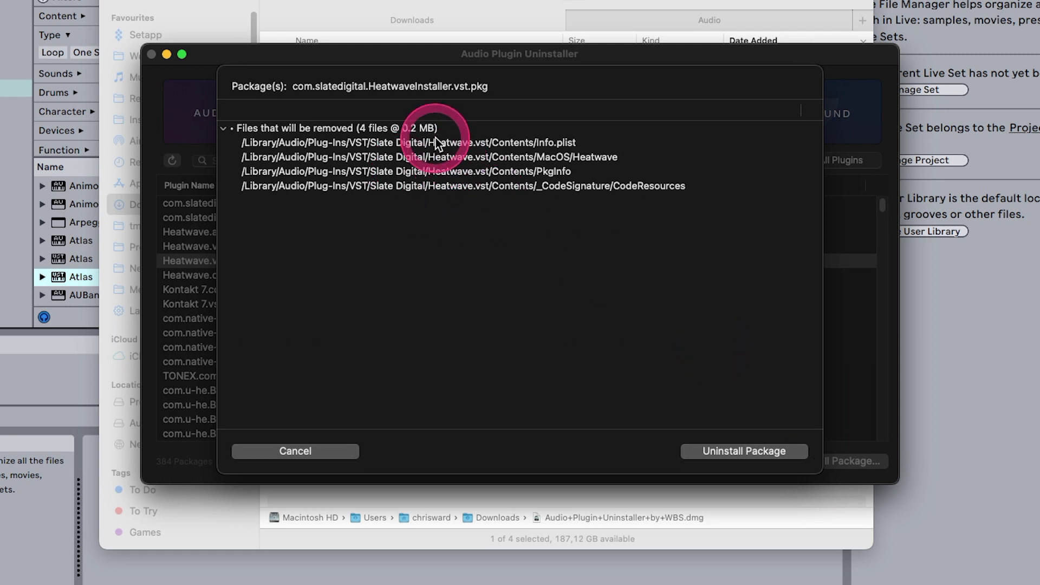
{"action": "left_click", "coordinate": [766, 452]}
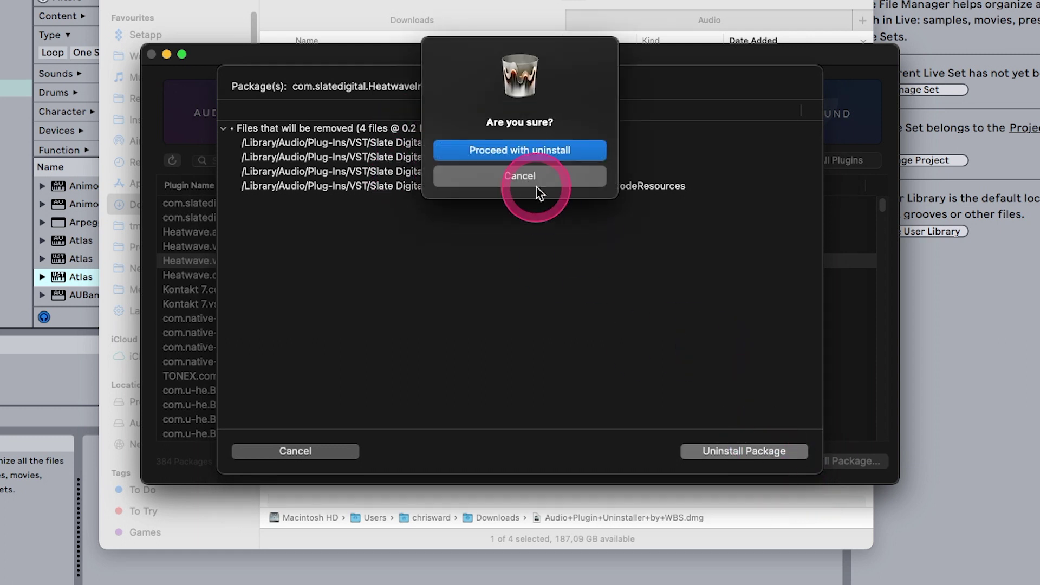
{"action": "left_click", "coordinate": [534, 150]}
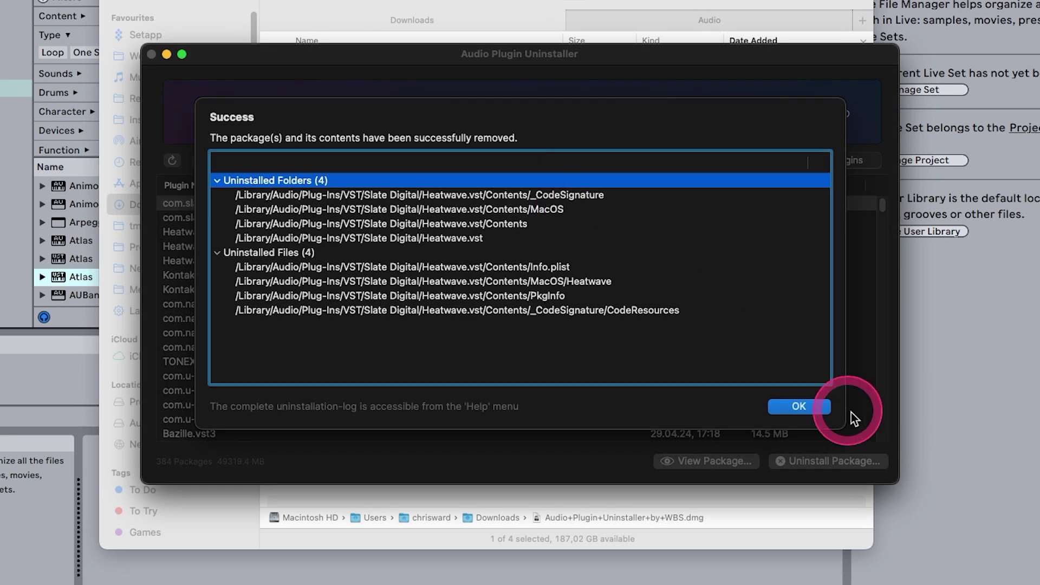
{"action": "left_click", "coordinate": [800, 406]}
Uninstall the Bazille.vst package and its six files
{"action": "scroll", "coordinate": [301, 295], "scroll_direction": "down", "scroll_amount": 4}
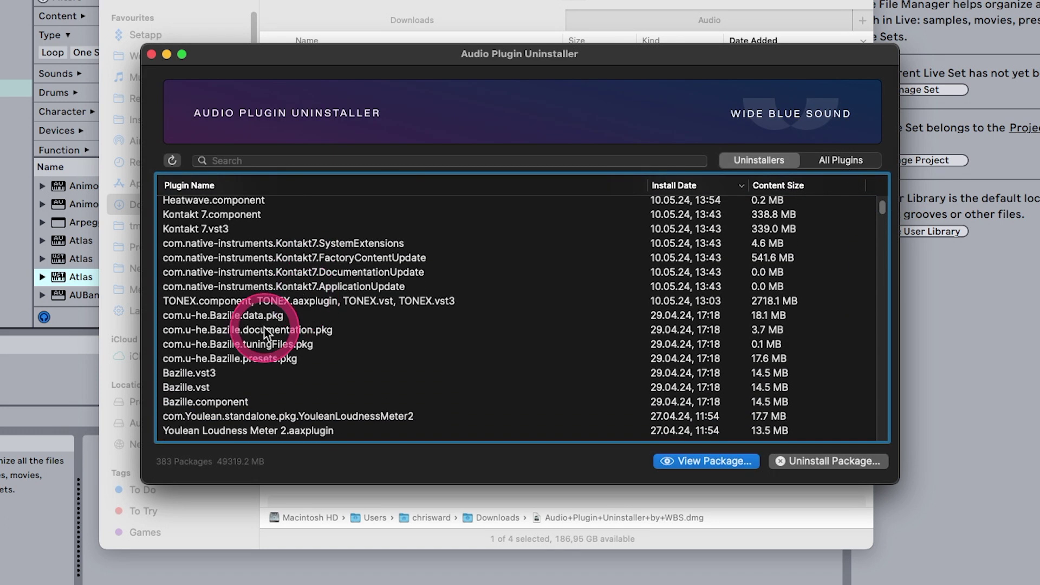
{"action": "left_click", "coordinate": [186, 386]}
{"action": "left_click", "coordinate": [825, 461]}
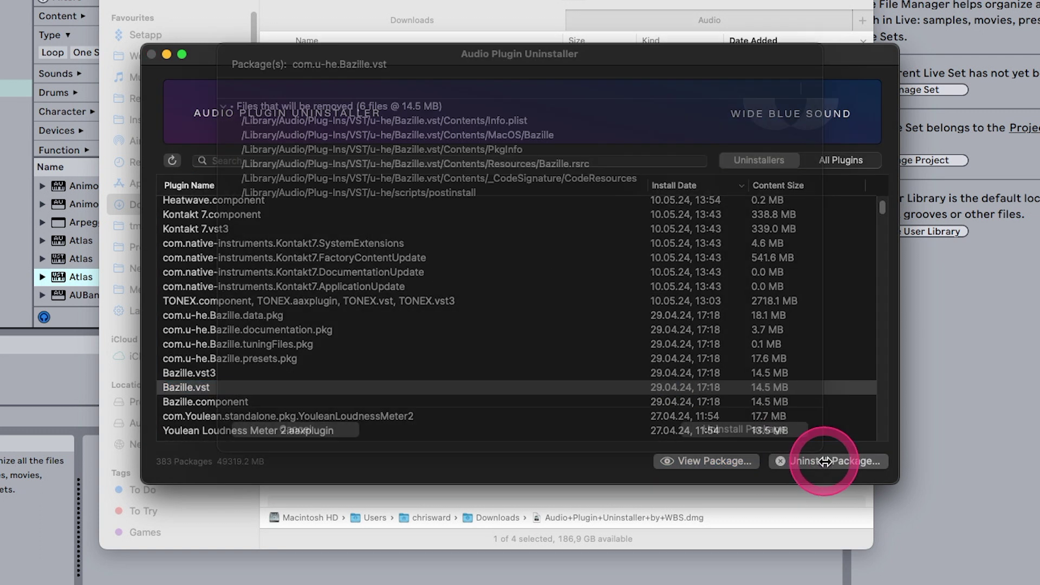
{"action": "left_click", "coordinate": [740, 453]}
{"action": "left_click", "coordinate": [548, 115]}
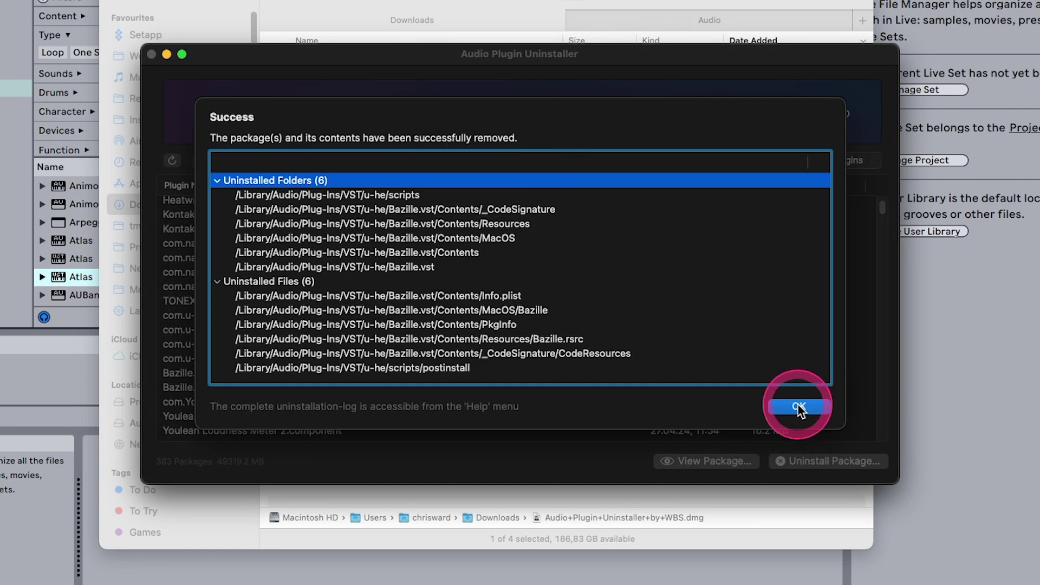
{"action": "left_click", "coordinate": [798, 407]}
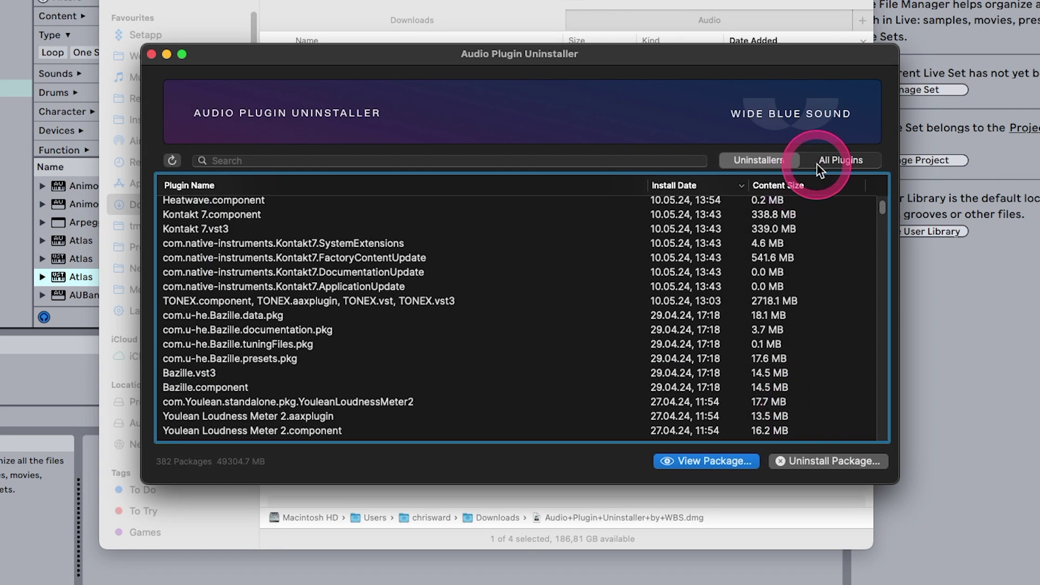
Search 'ampl' in the plugin list and delete the AmpliTube 5.vst plugin
{"action": "left_click", "coordinate": [824, 162]}
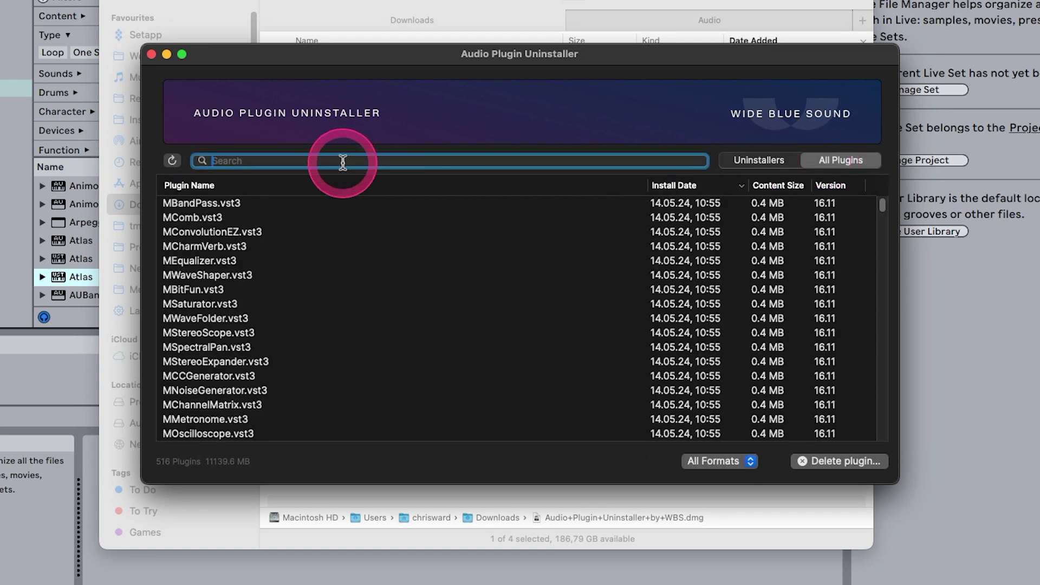
{"action": "type", "text": "ampl"}
{"action": "left_click", "coordinate": [210, 203]}
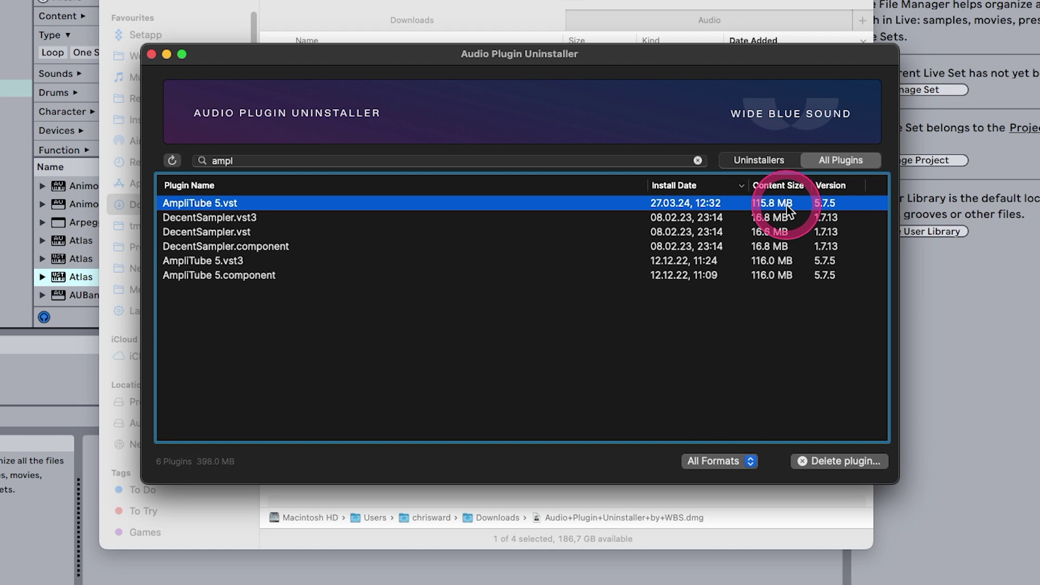
{"action": "left_click", "coordinate": [738, 461]}
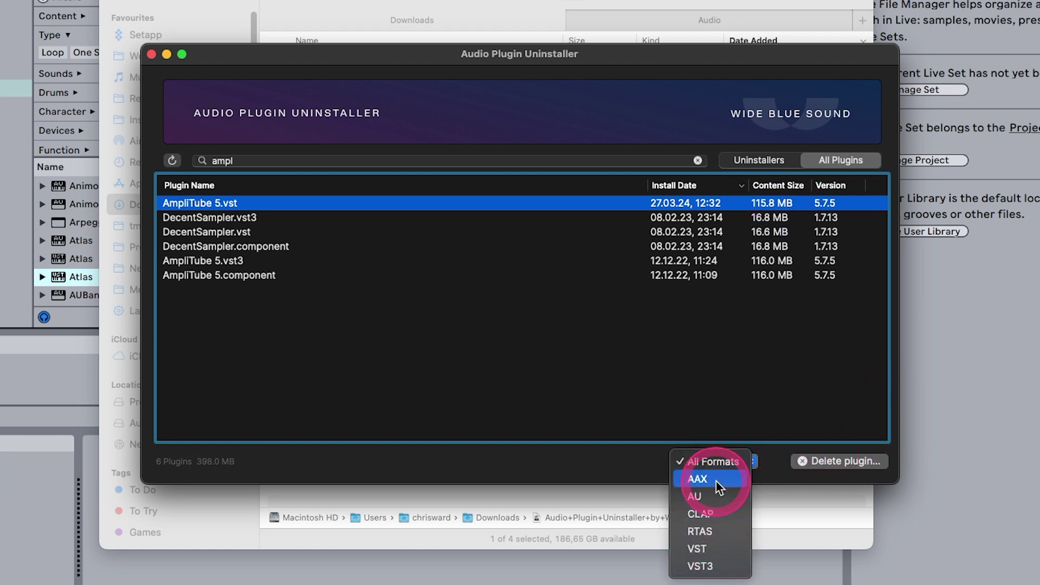
{"action": "left_click", "coordinate": [727, 395]}
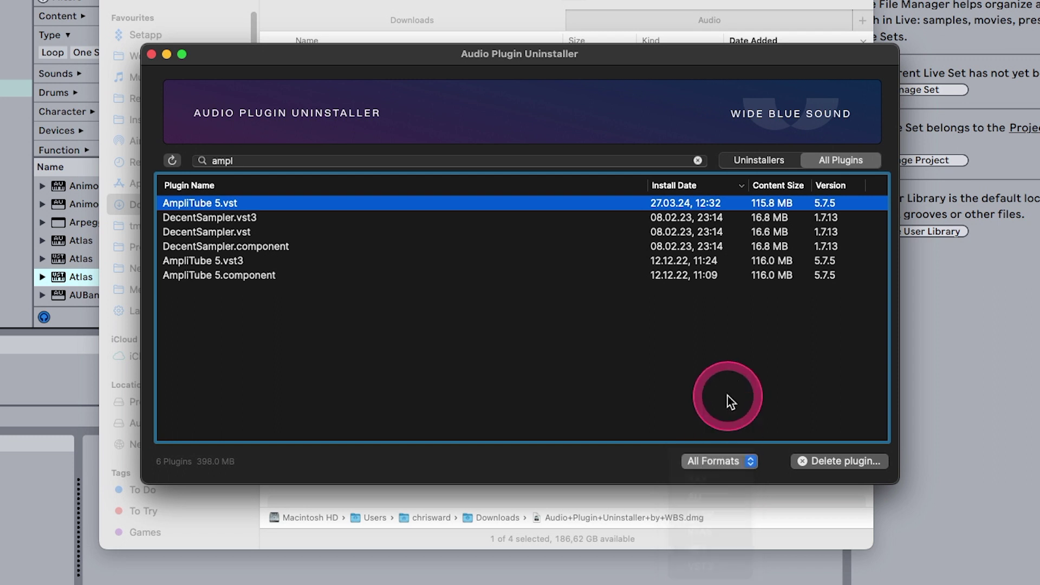
{"action": "left_click", "coordinate": [830, 462]}
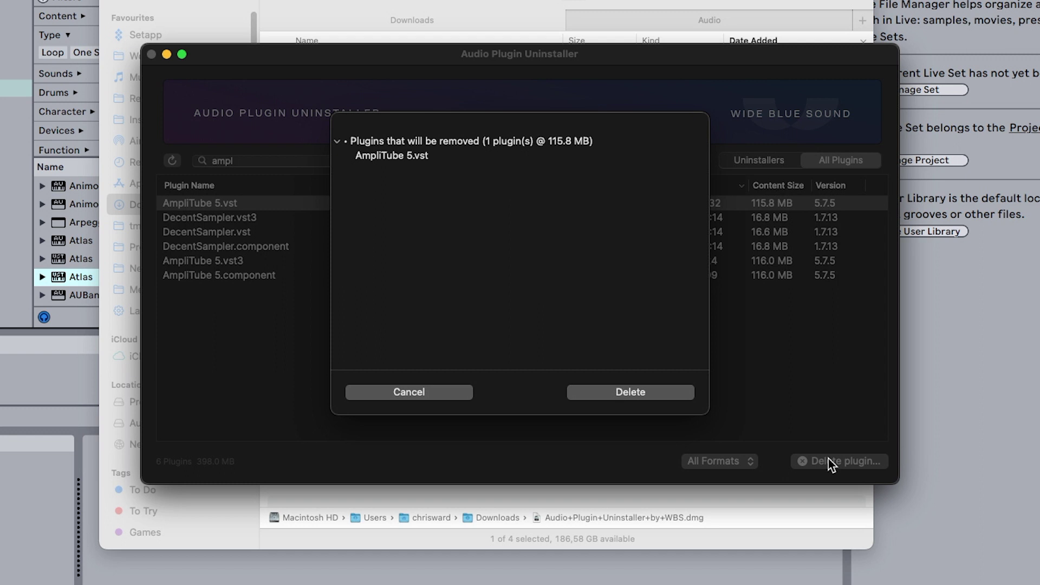
{"action": "left_click", "coordinate": [603, 396]}
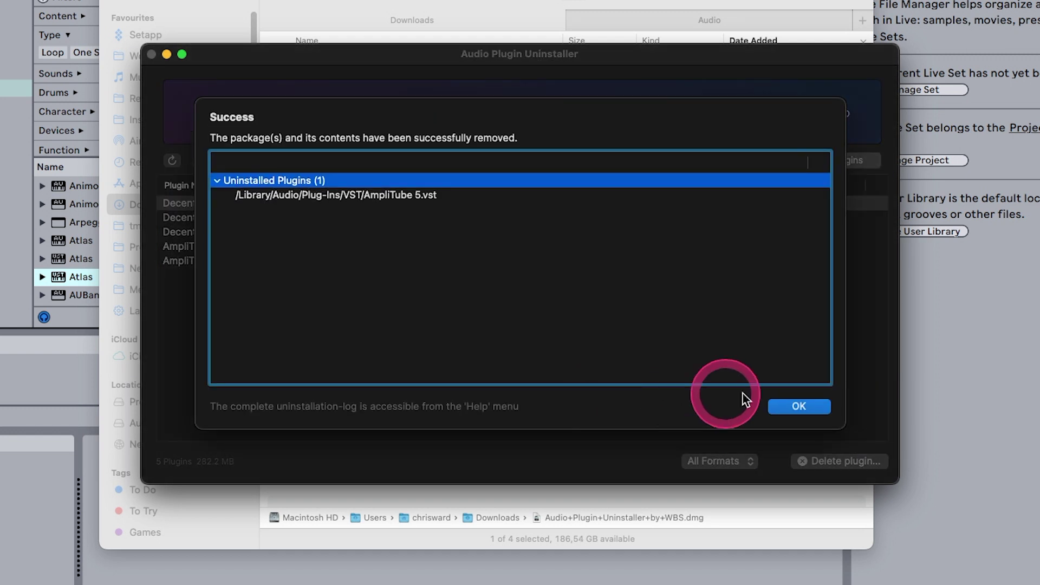
{"action": "left_click", "coordinate": [791, 405]}
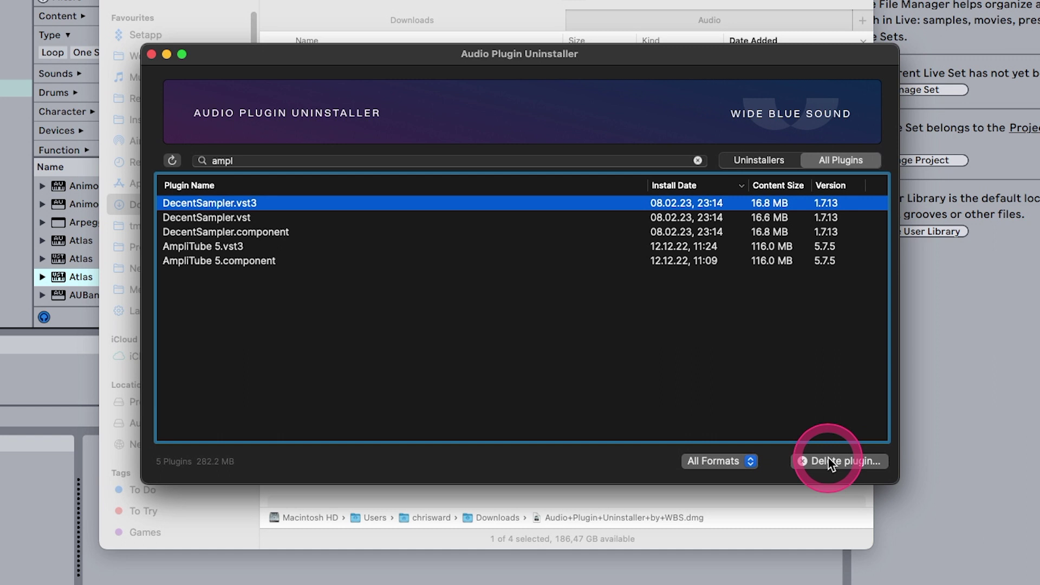
Clear the search and filter the plugin list to VST format only
{"action": "left_click", "coordinate": [698, 160]}
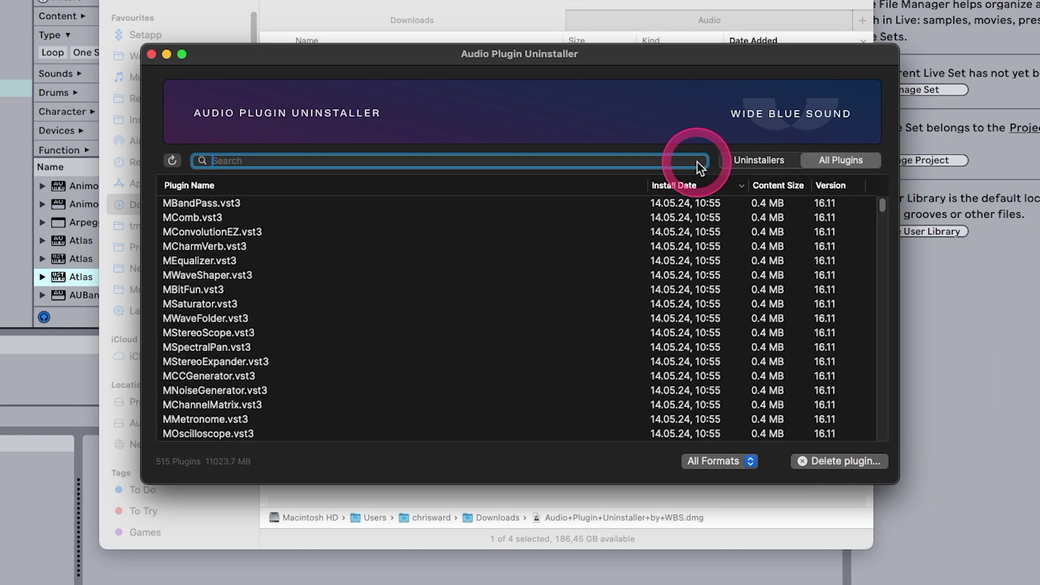
{"action": "left_click", "coordinate": [724, 460]}
{"action": "left_click", "coordinate": [705, 546]}
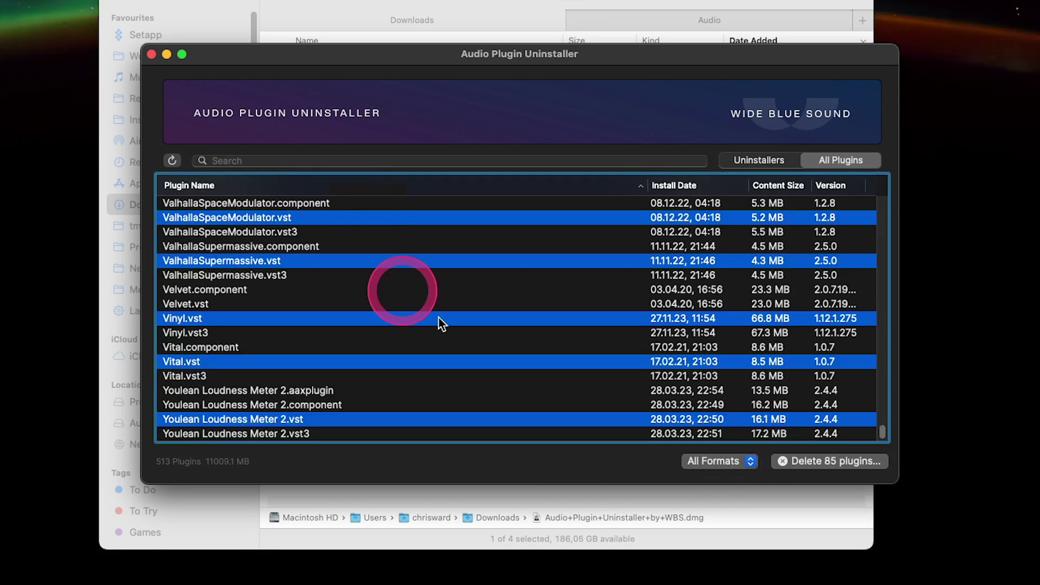
{"action": "scroll", "coordinate": [433, 316], "scroll_direction": "up", "scroll_amount": 5}
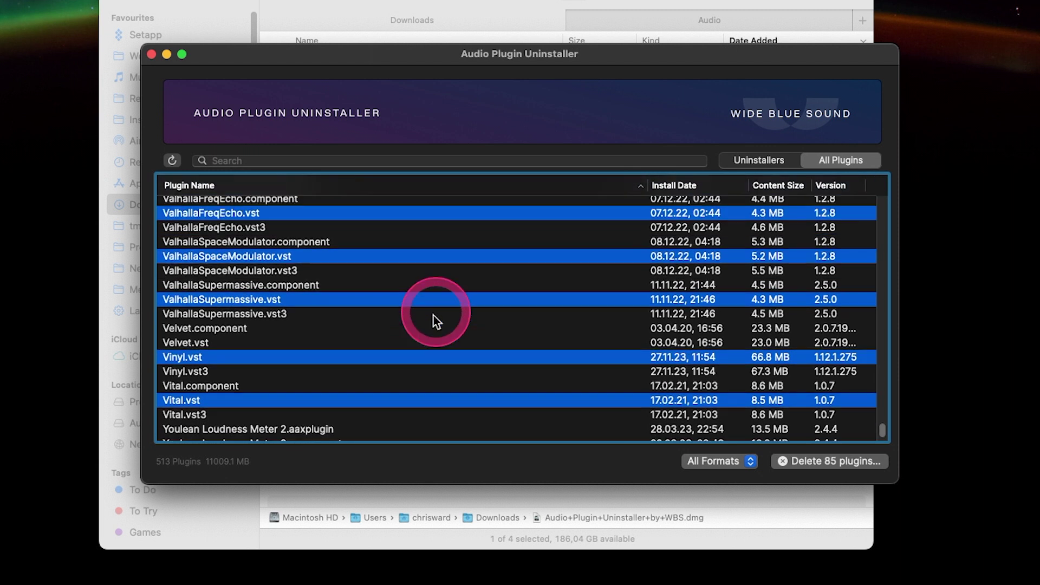
{"action": "scroll", "coordinate": [434, 315], "scroll_direction": "up", "scroll_amount": 2}
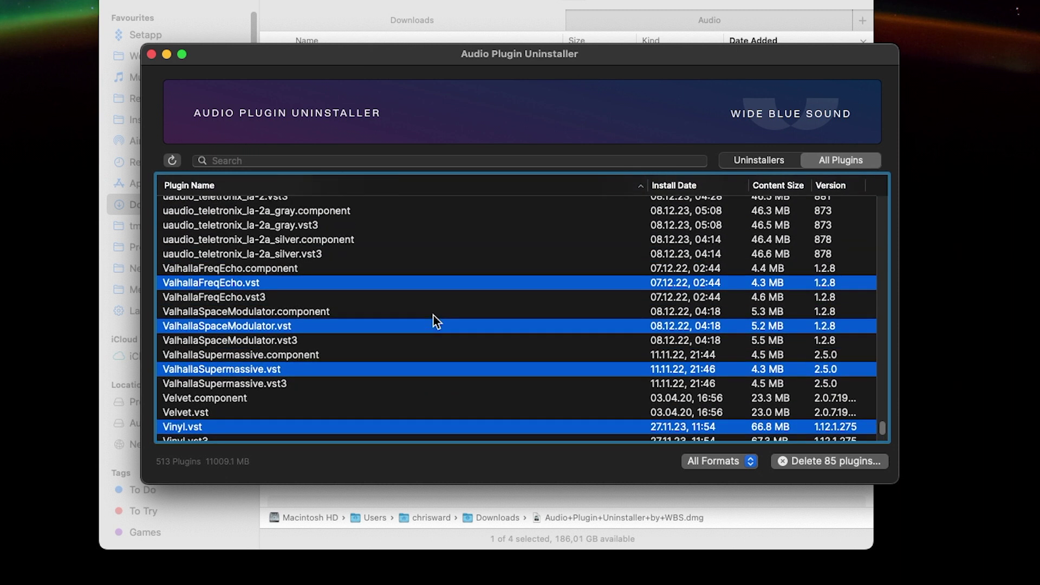
{"action": "scroll", "coordinate": [434, 315], "scroll_direction": "up", "scroll_amount": 2}
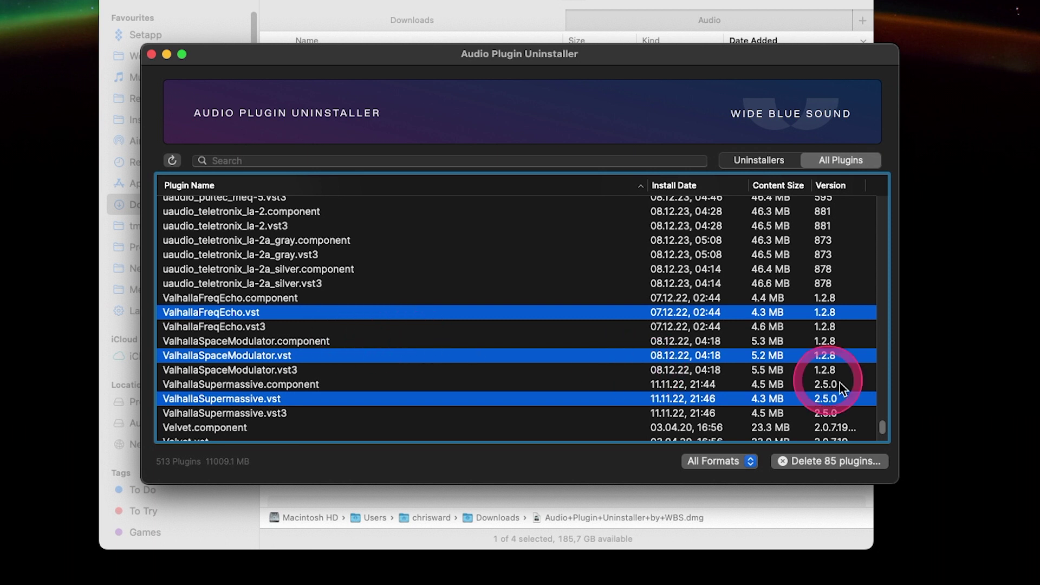
{"action": "scroll", "coordinate": [812, 372], "scroll_direction": "up", "scroll_amount": 10}
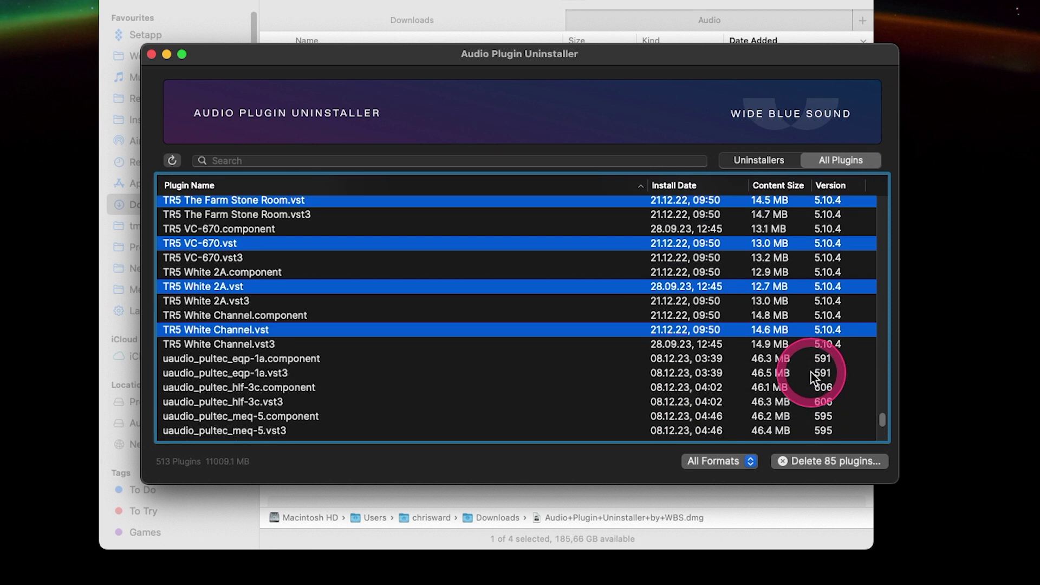
{"action": "scroll", "coordinate": [811, 372], "scroll_direction": "up", "scroll_amount": 10}
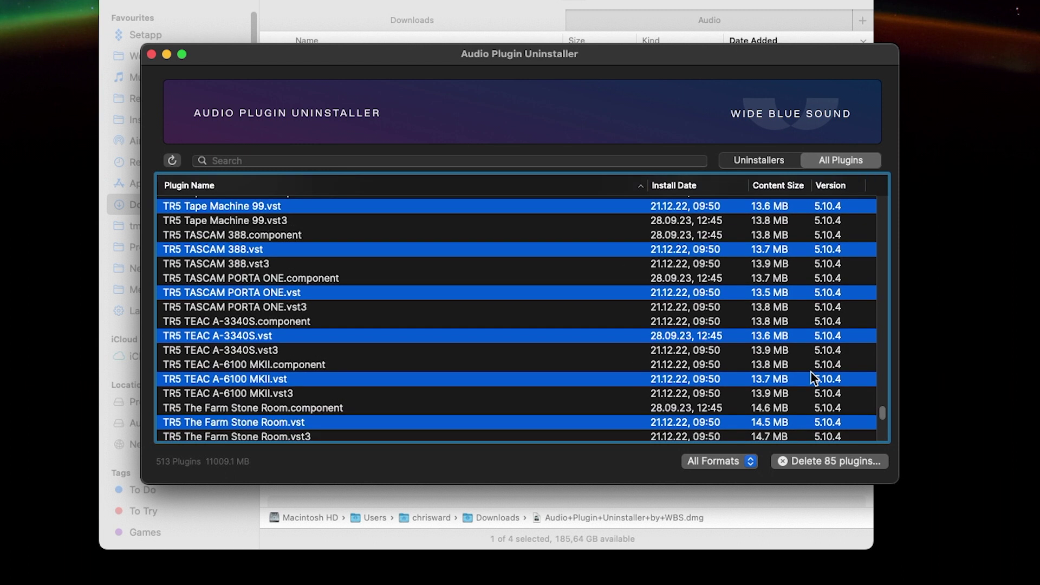
{"action": "scroll", "coordinate": [811, 372], "scroll_direction": "up", "scroll_amount": 15}
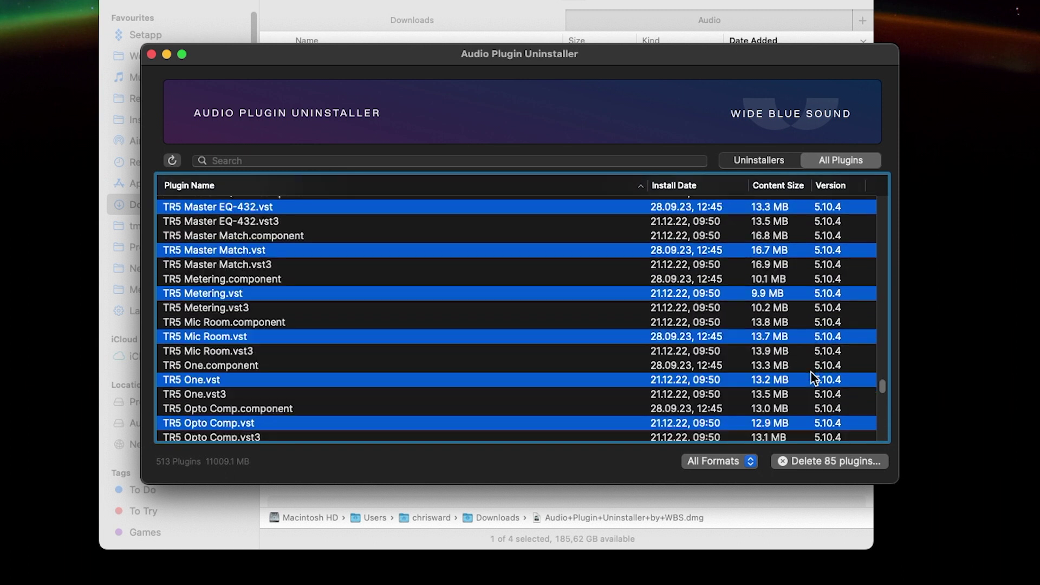
{"action": "scroll", "coordinate": [811, 373], "scroll_direction": "up", "scroll_amount": 15}
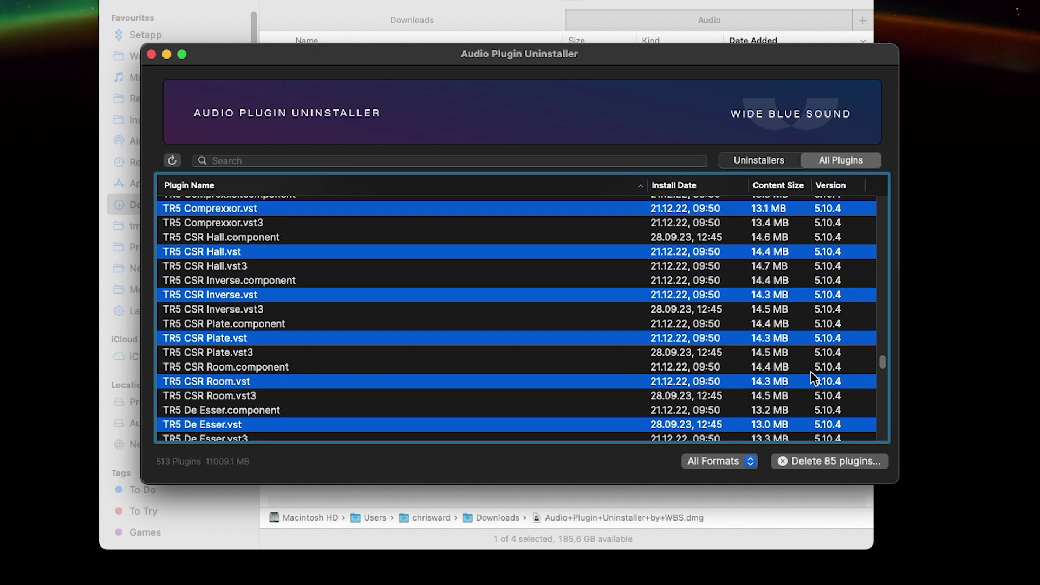
{"action": "scroll", "coordinate": [811, 377], "scroll_direction": "up", "scroll_amount": 15}
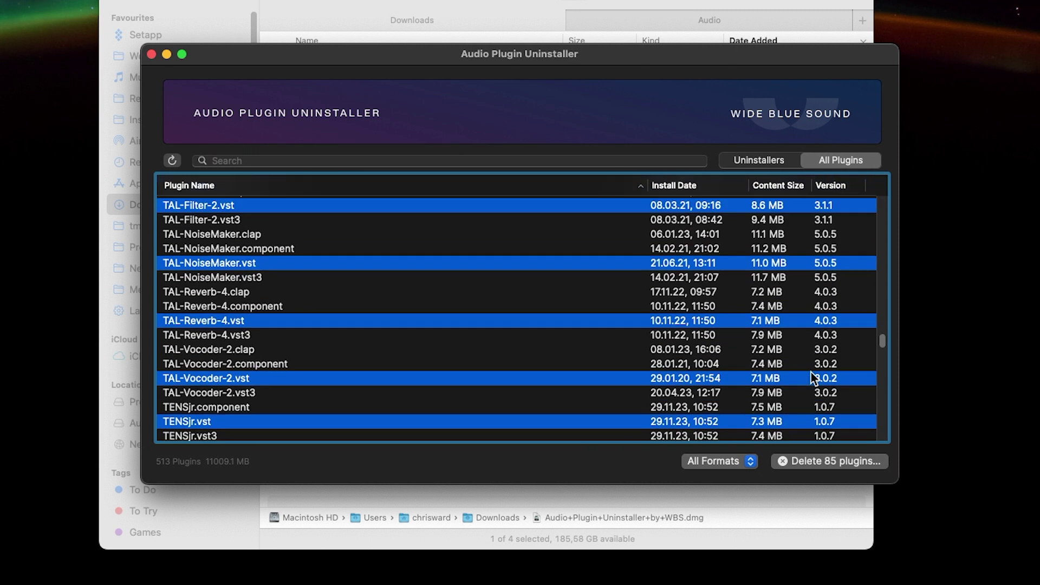
{"action": "scroll", "coordinate": [811, 378], "scroll_direction": "up", "scroll_amount": 3}
{"action": "scroll", "coordinate": [814, 378], "scroll_direction": "up", "scroll_amount": 10}
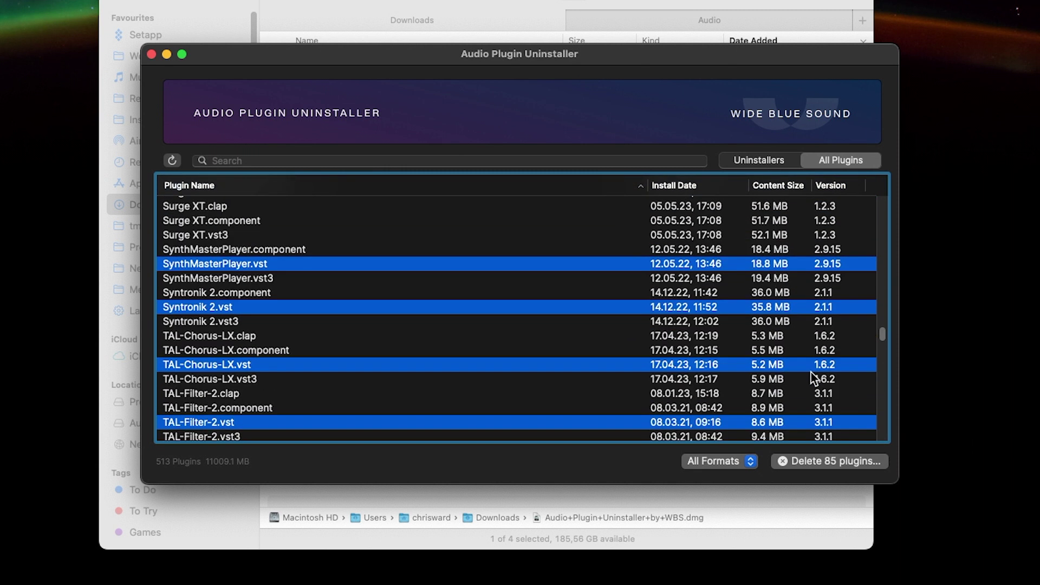
{"action": "scroll", "coordinate": [814, 377], "scroll_direction": "up", "scroll_amount": 15}
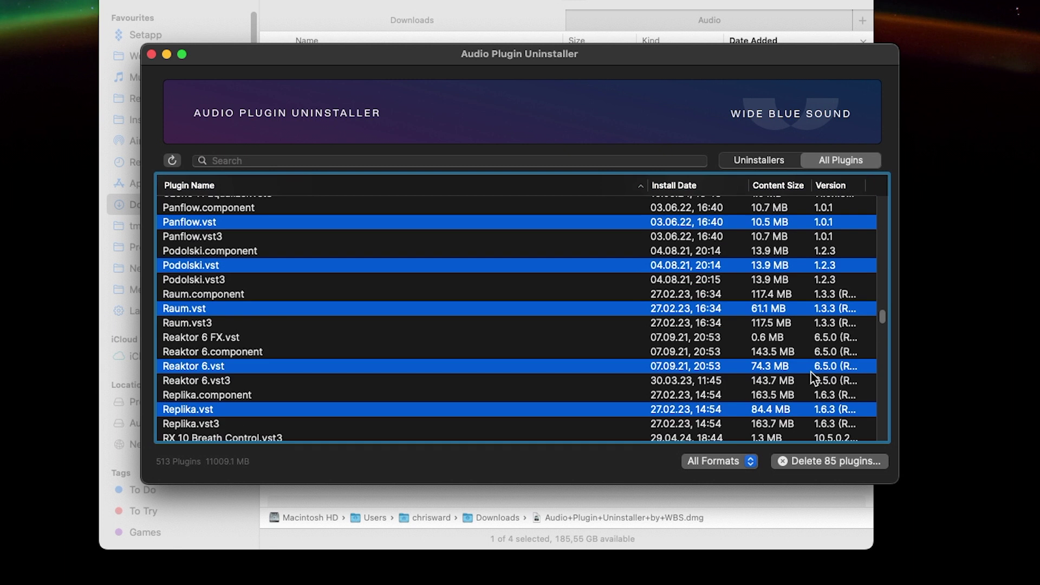
{"action": "scroll", "coordinate": [812, 372], "scroll_direction": "up", "scroll_amount": 15}
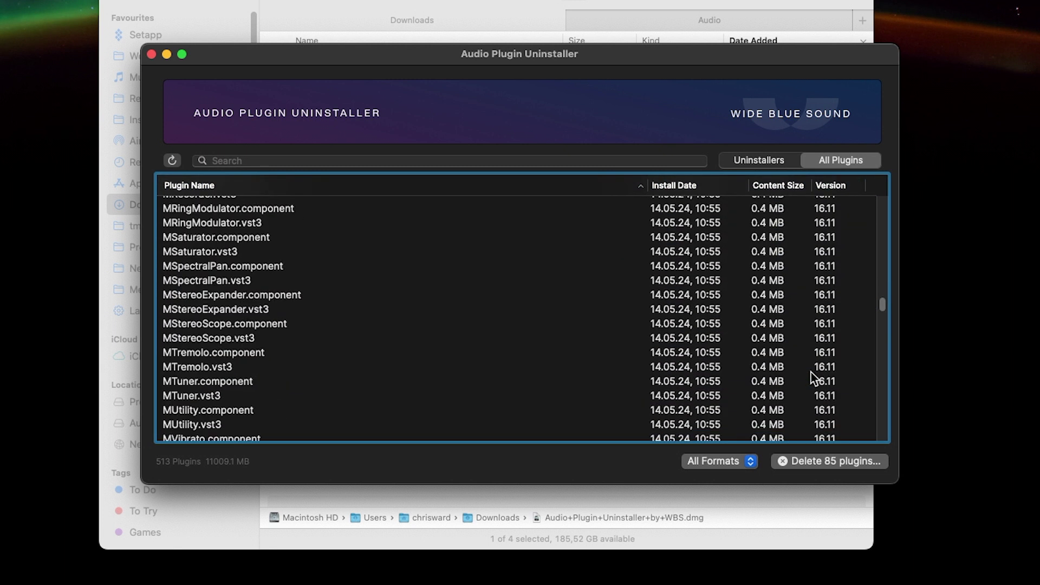
{"action": "scroll", "coordinate": [812, 373], "scroll_direction": "up", "scroll_amount": 5}
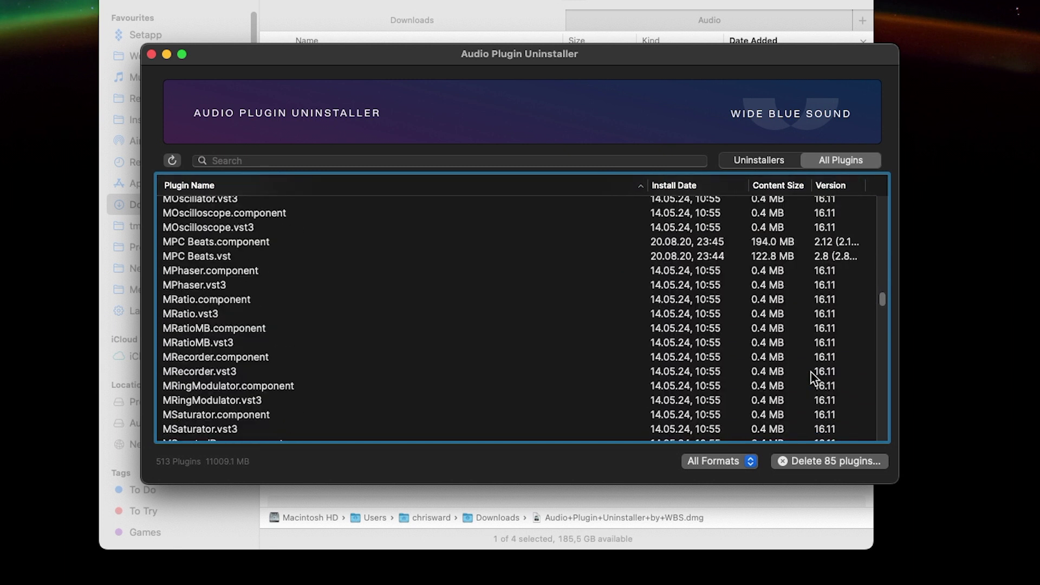
{"action": "scroll", "coordinate": [811, 372], "scroll_direction": "up", "scroll_amount": 2}
{"action": "scroll", "coordinate": [811, 372], "scroll_direction": "up", "scroll_amount": 2}
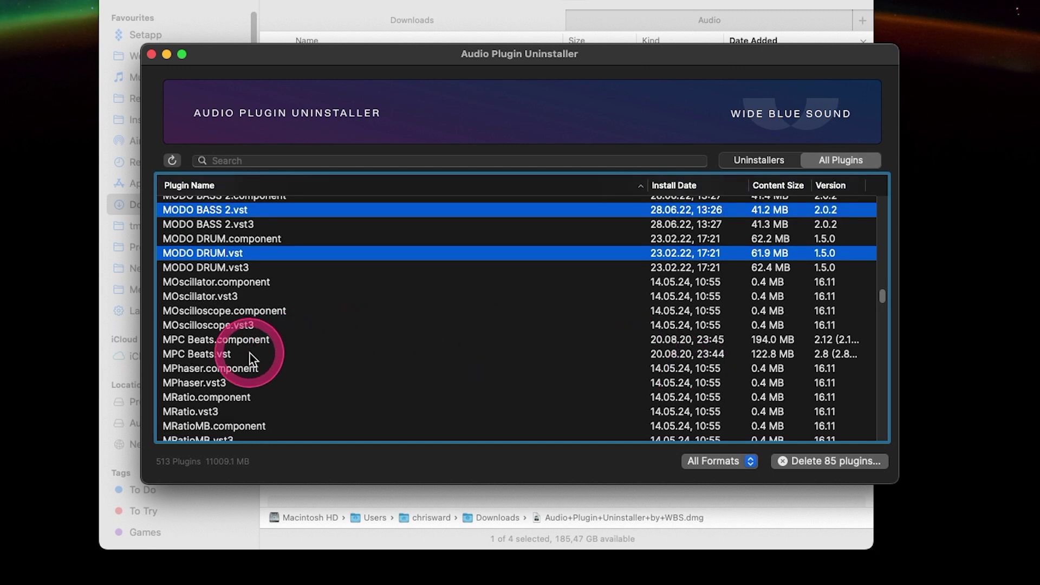
{"action": "scroll", "coordinate": [426, 356], "scroll_direction": "up", "scroll_amount": 2}
{"action": "scroll", "coordinate": [429, 361], "scroll_direction": "up", "scroll_amount": 4}
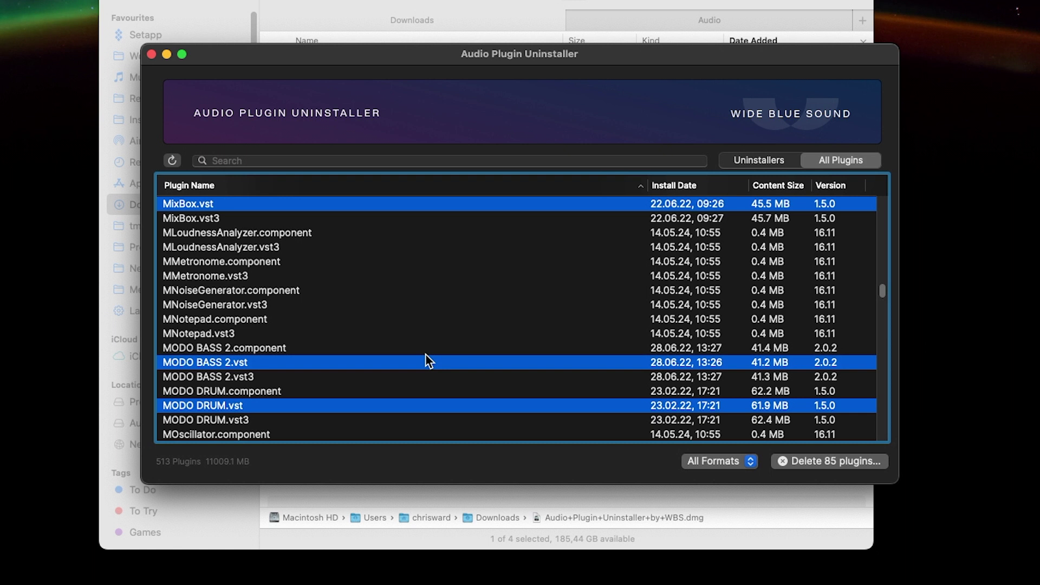
{"action": "scroll", "coordinate": [427, 356], "scroll_direction": "up", "scroll_amount": 3}
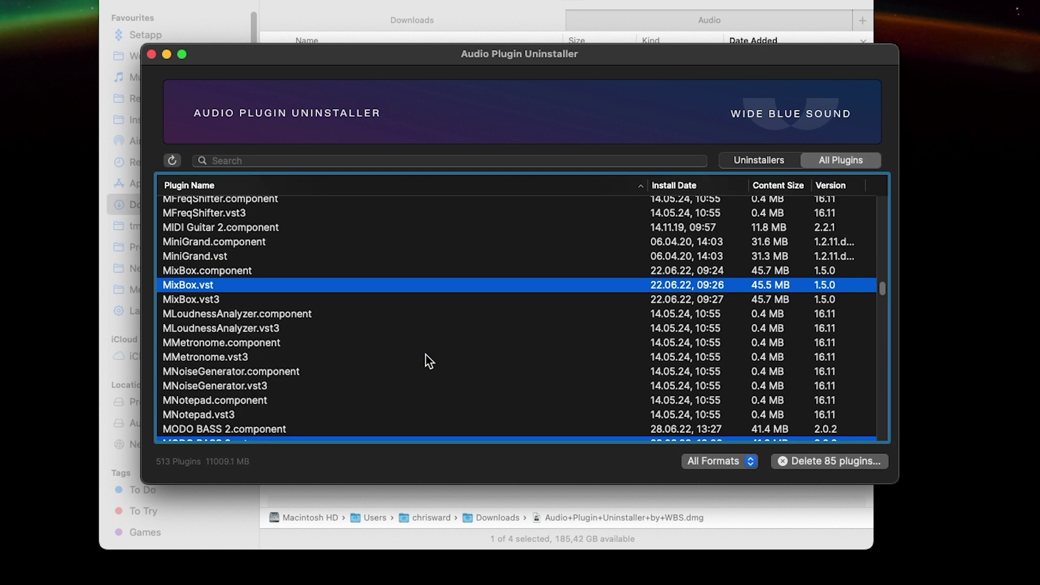
Confirm deletion of the 85 marked VST plugins and dismiss the success summary
{"action": "scroll", "coordinate": [426, 355], "scroll_direction": "up", "scroll_amount": 1}
{"action": "left_click", "coordinate": [853, 462]}
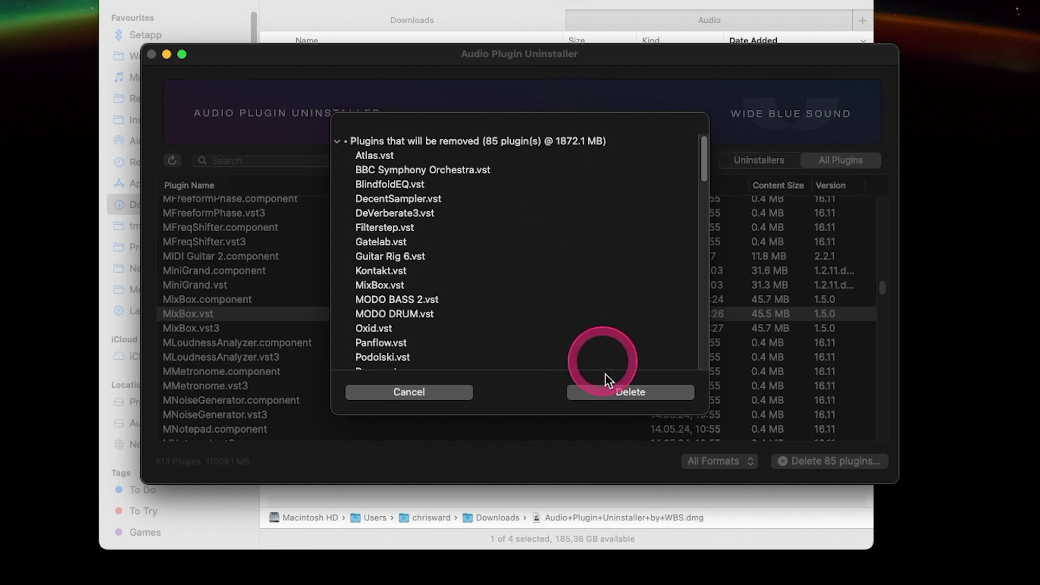
{"action": "left_click", "coordinate": [609, 388]}
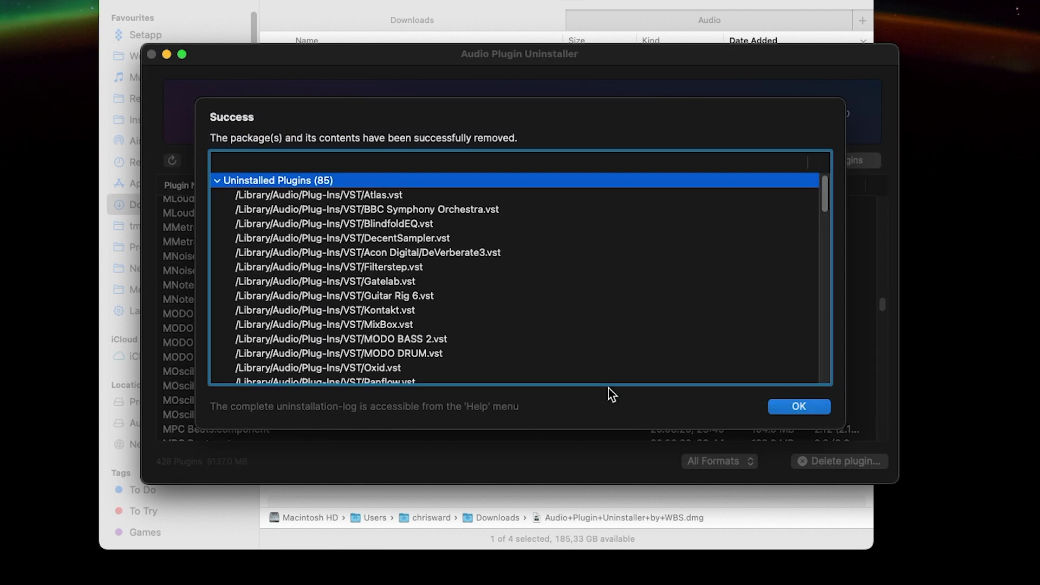
{"action": "left_click", "coordinate": [803, 406]}
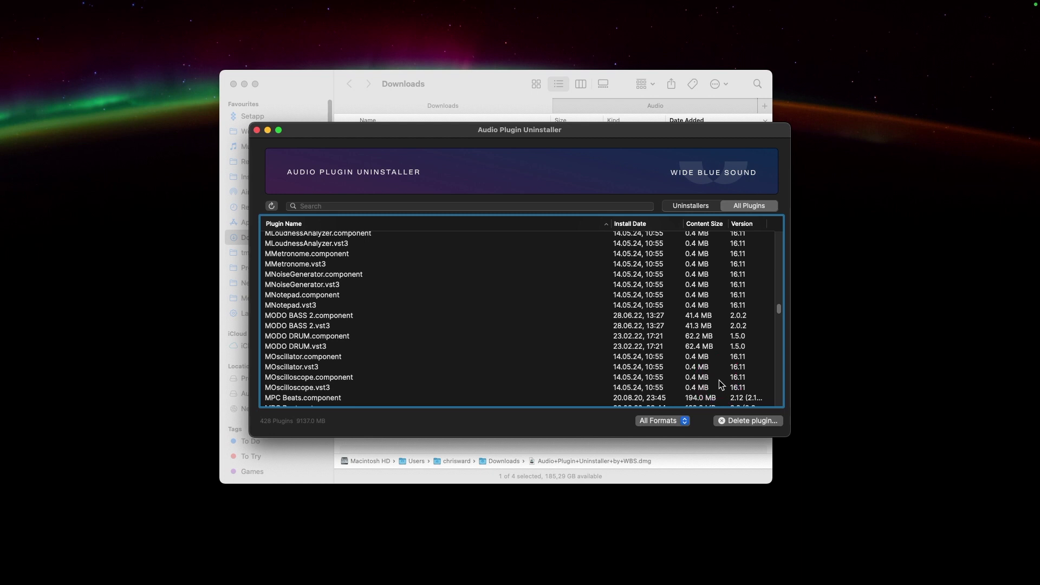
Launch Ableton Live 12 Standard from the app launcher
{"action": "key", "text": "alt+space"}
{"action": "type", "text": "av"}
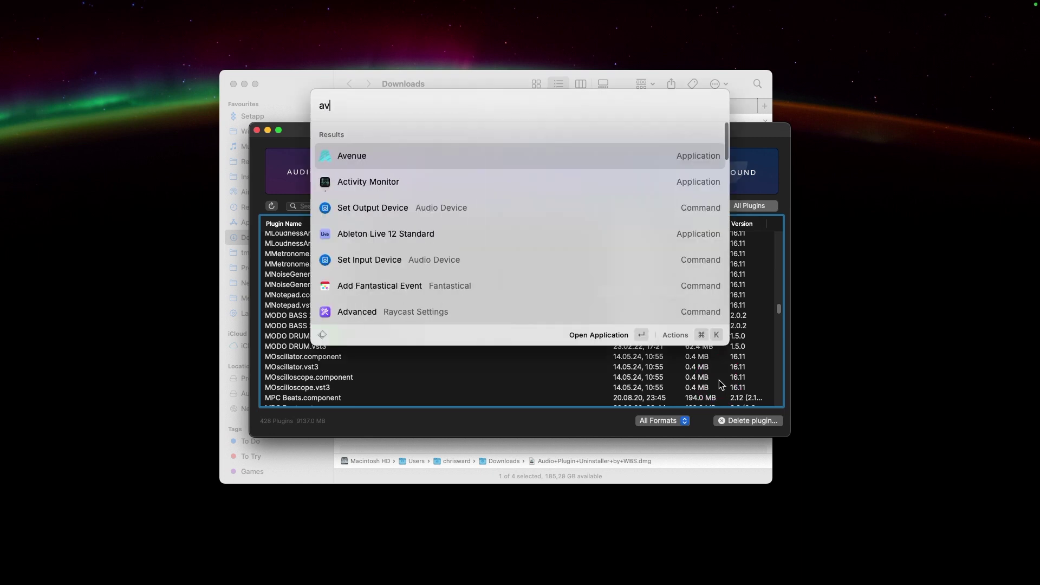
{"action": "key", "text": "Down"}
{"action": "key", "text": "Down"}
{"action": "key", "text": "Down"}
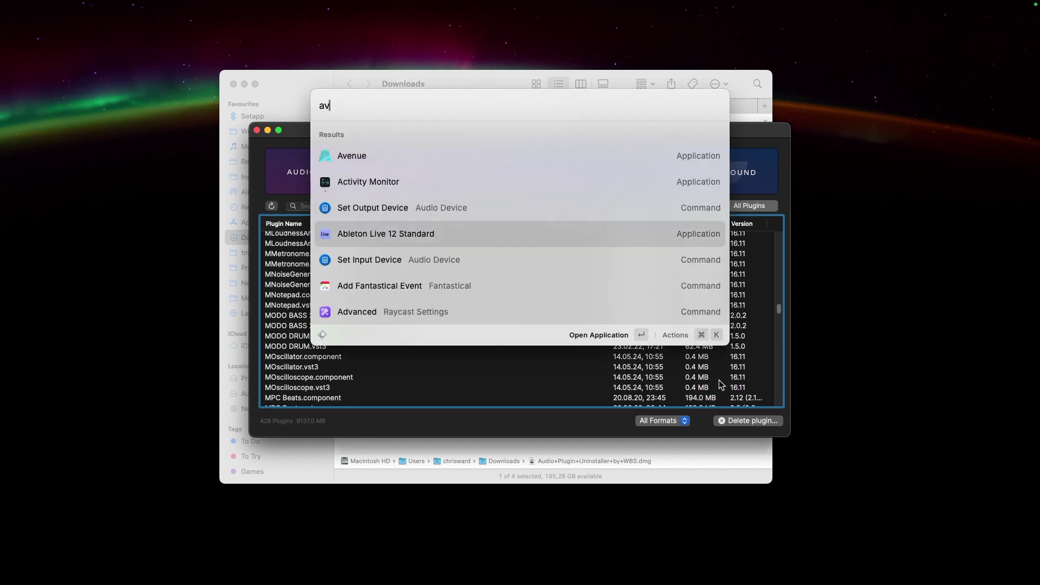
{"action": "key", "text": "Return"}
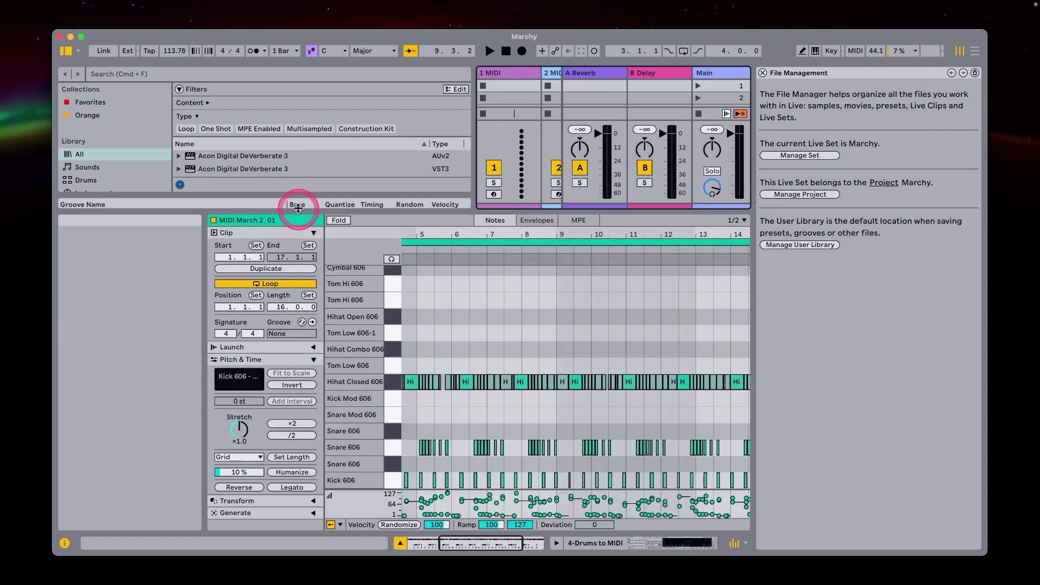
Resize the detail areas and scroll the browser to check which plugins remain
{"action": "left_click_drag", "start_coordinate": [298, 213], "coordinate": [300, 379]}
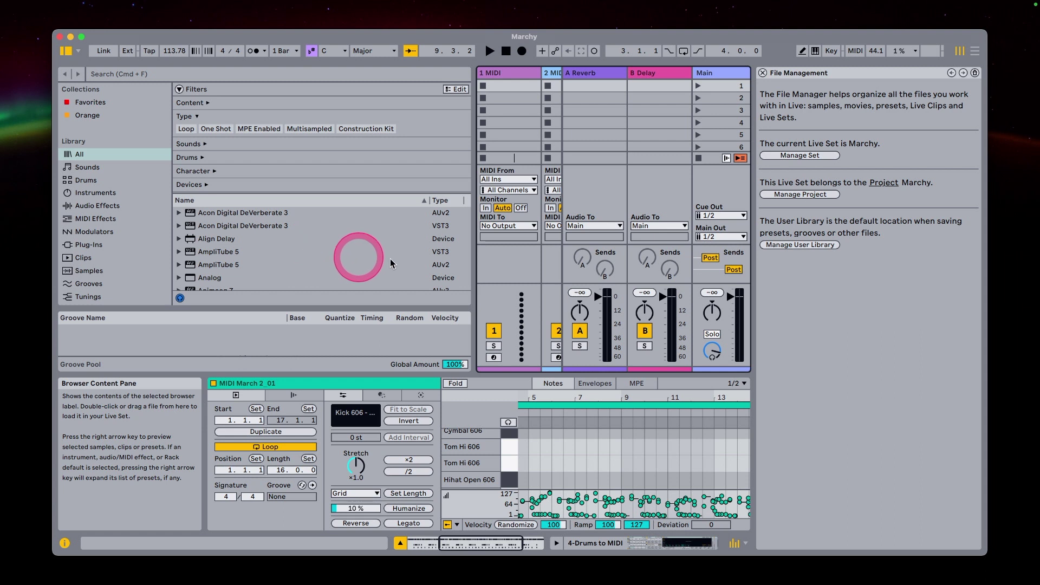
{"action": "scroll", "coordinate": [425, 260], "scroll_direction": "down", "scroll_amount": 5}
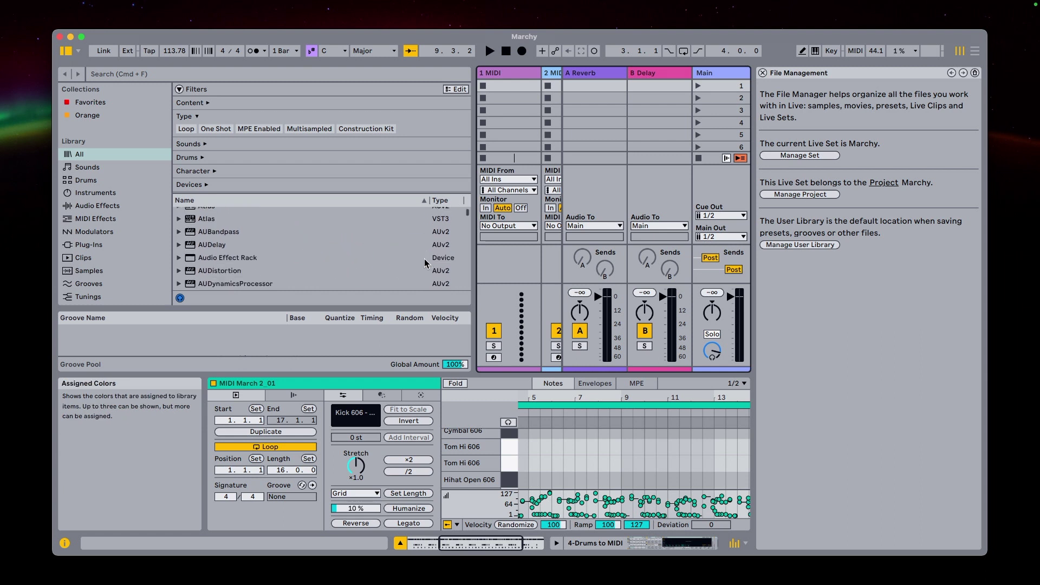
{"action": "scroll", "coordinate": [424, 263], "scroll_direction": "down", "scroll_amount": 4}
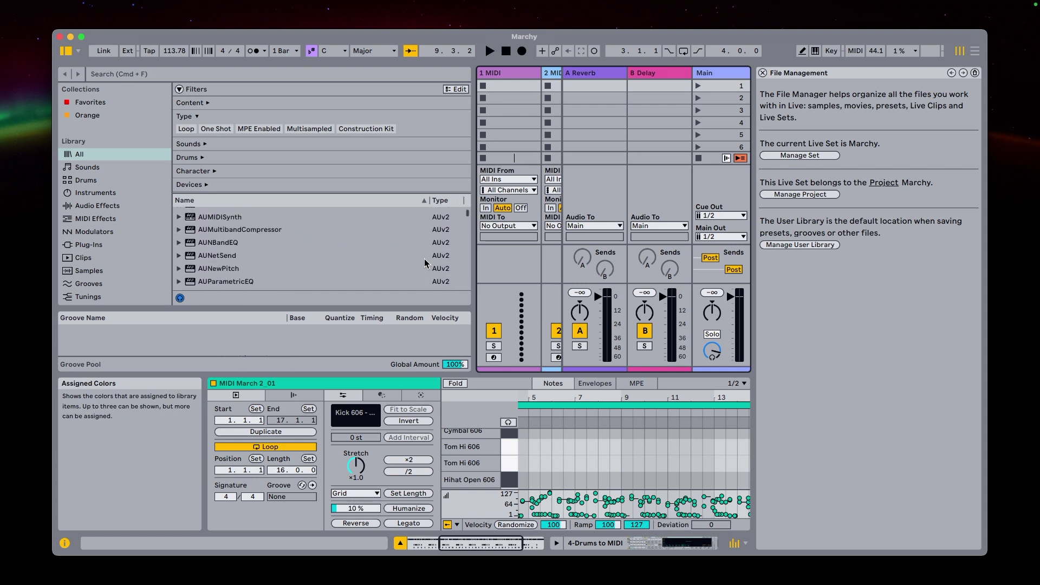
{"action": "scroll", "coordinate": [424, 263], "scroll_direction": "down", "scroll_amount": 15}
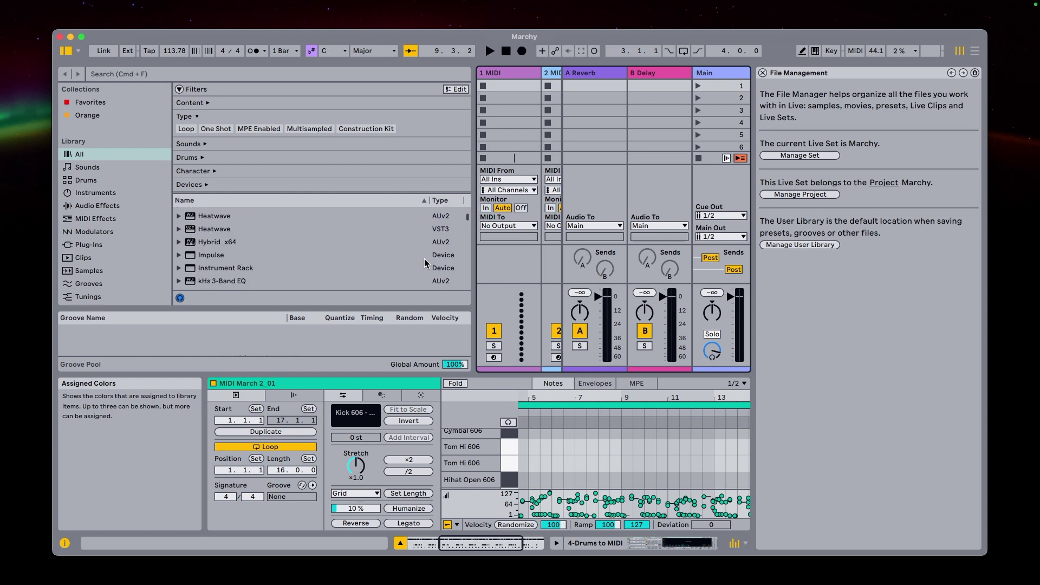
{"action": "scroll", "coordinate": [425, 264], "scroll_direction": "up", "scroll_amount": 3}
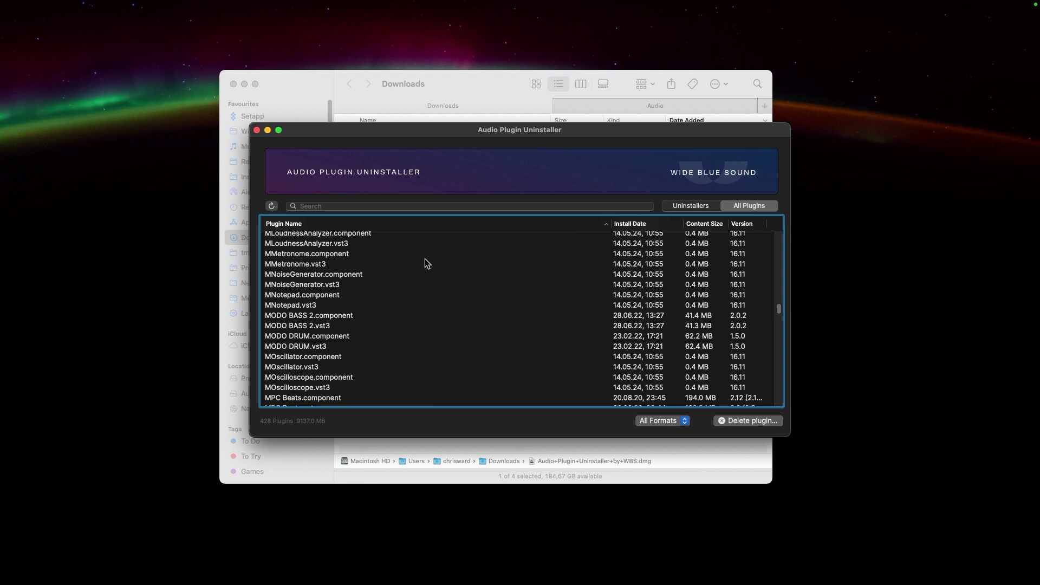
Launch GarageBand by searching 'gara' in the quick launcher
{"action": "key", "text": "alt+space"}
{"action": "type", "text": "gara"}
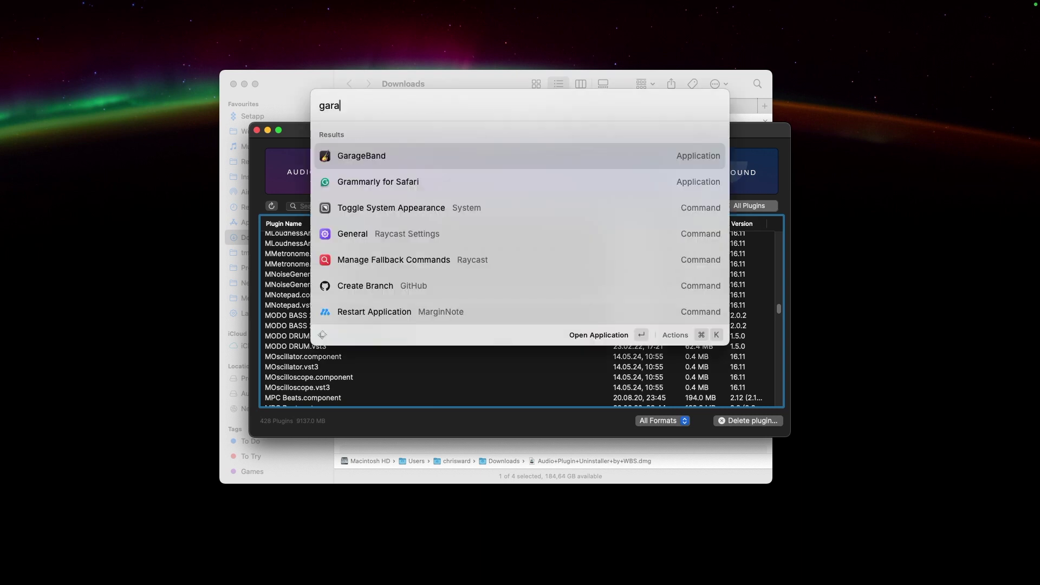
{"action": "key", "text": "Return"}
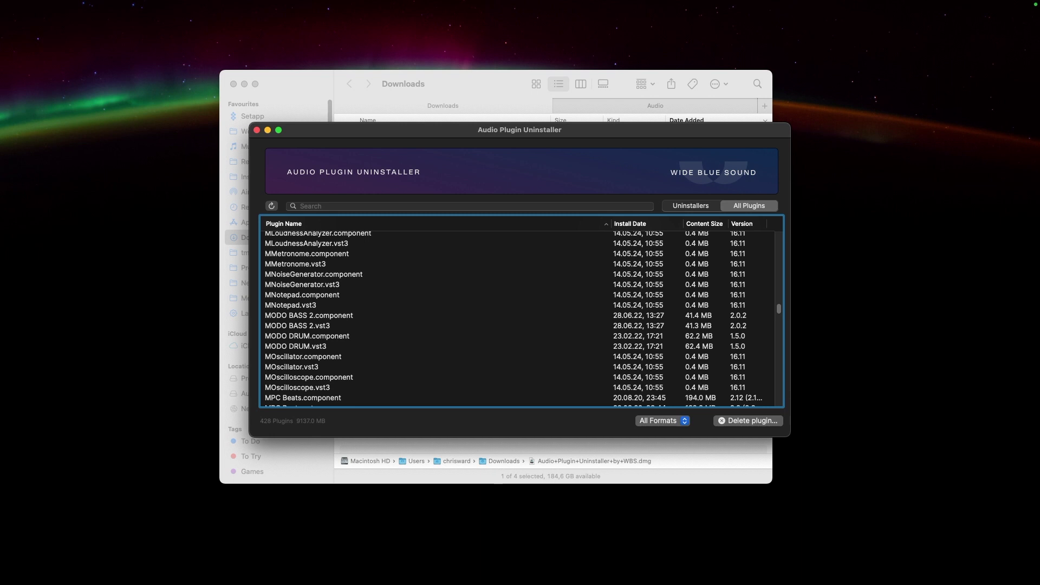
{"action": "left_click", "coordinate": [430, 263]}
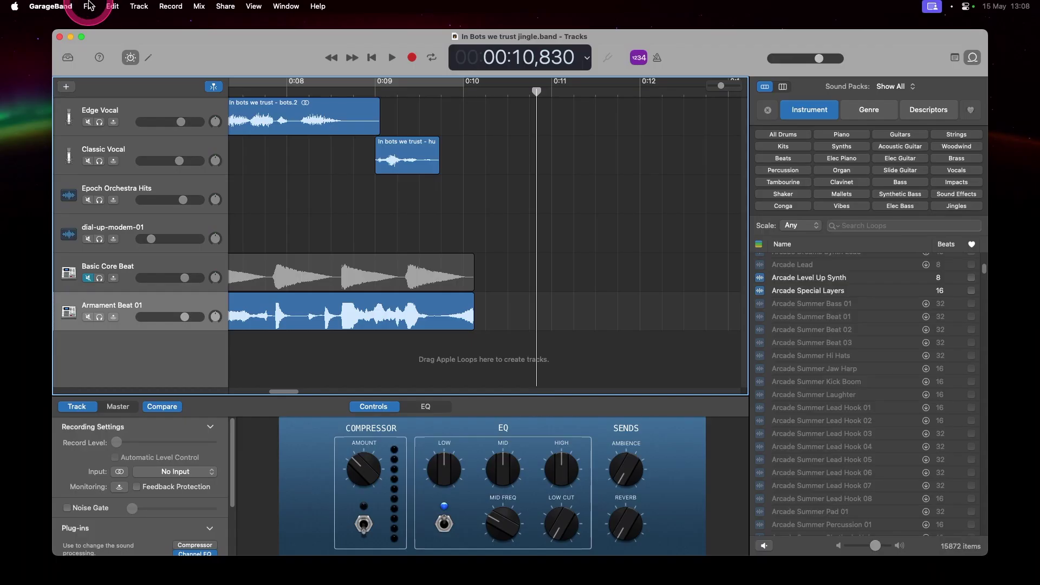
Open the recent AAA Band project and select its No Effects regions
{"action": "left_click", "coordinate": [89, 6]}
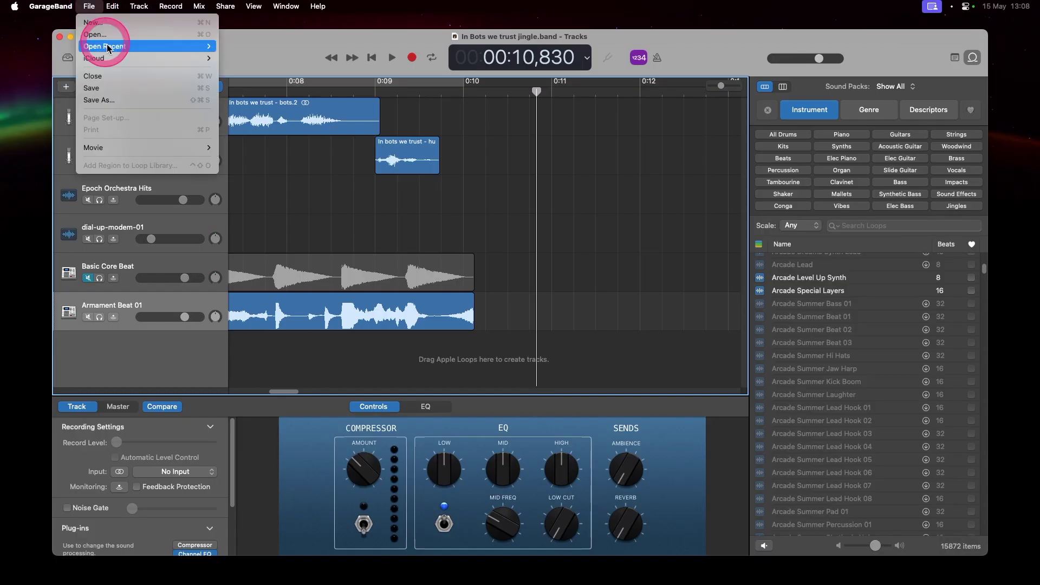
{"action": "mouse_move", "coordinate": [108, 48]}
{"action": "left_click", "coordinate": [257, 125]}
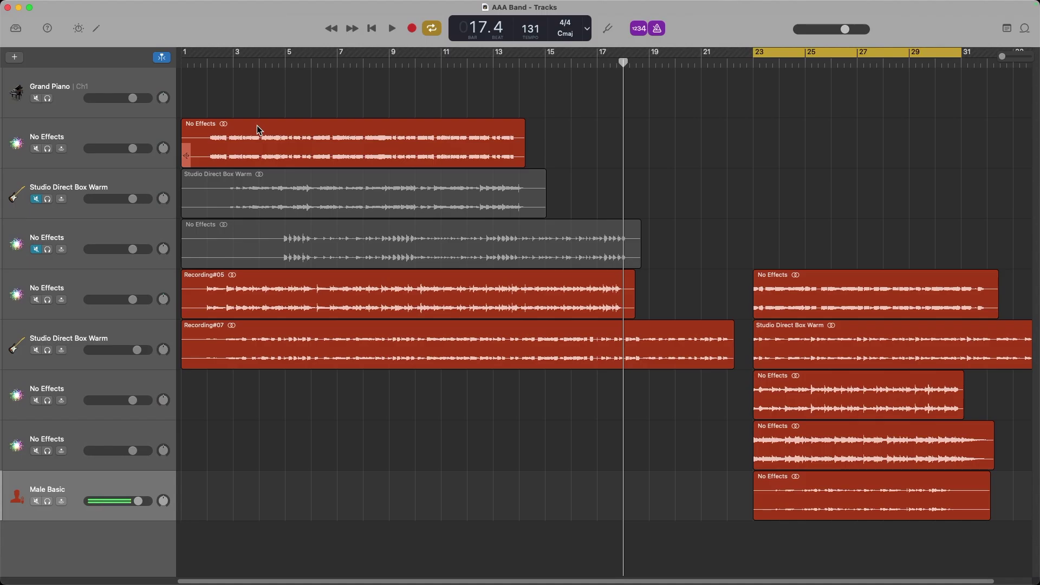
{"action": "left_click", "coordinate": [216, 128]}
{"action": "left_click", "coordinate": [166, 146]}
{"action": "left_click", "coordinate": [343, 130]}
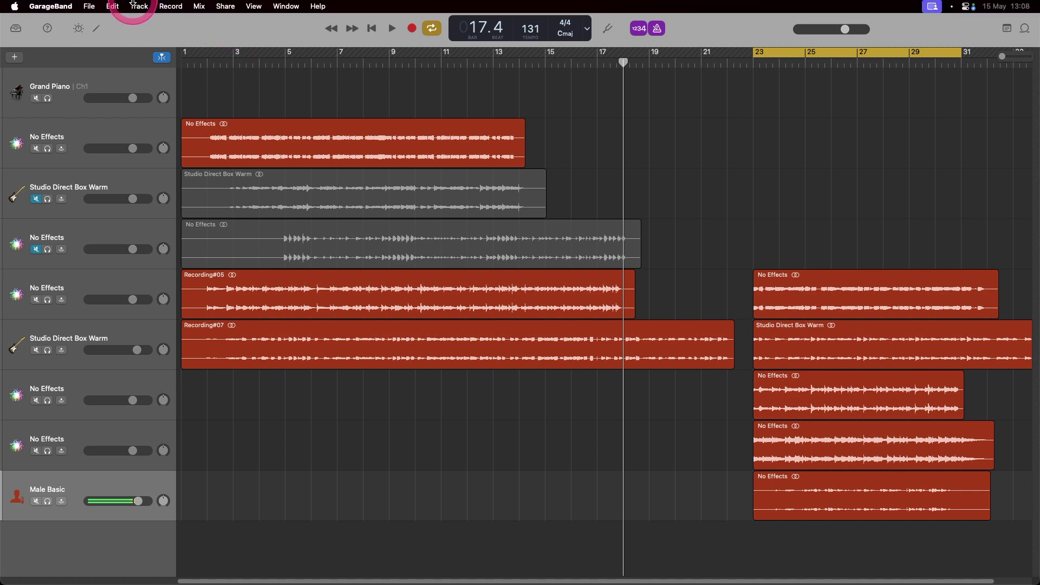
{"action": "left_click", "coordinate": [96, 6]}
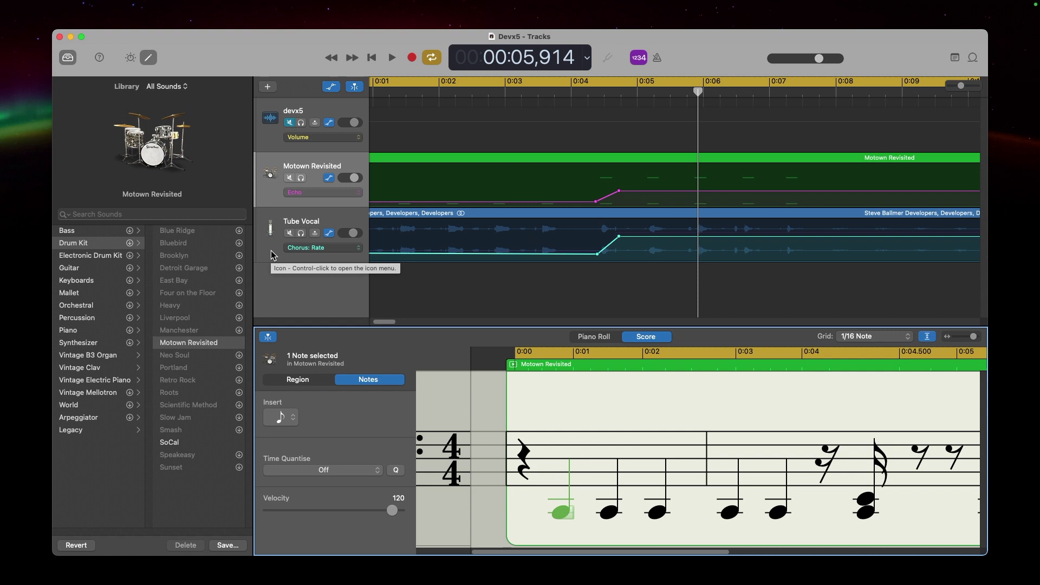
Select the Motown Revisited drum track in the Devx5 project to confirm it loads
{"action": "left_click", "coordinate": [291, 177]}
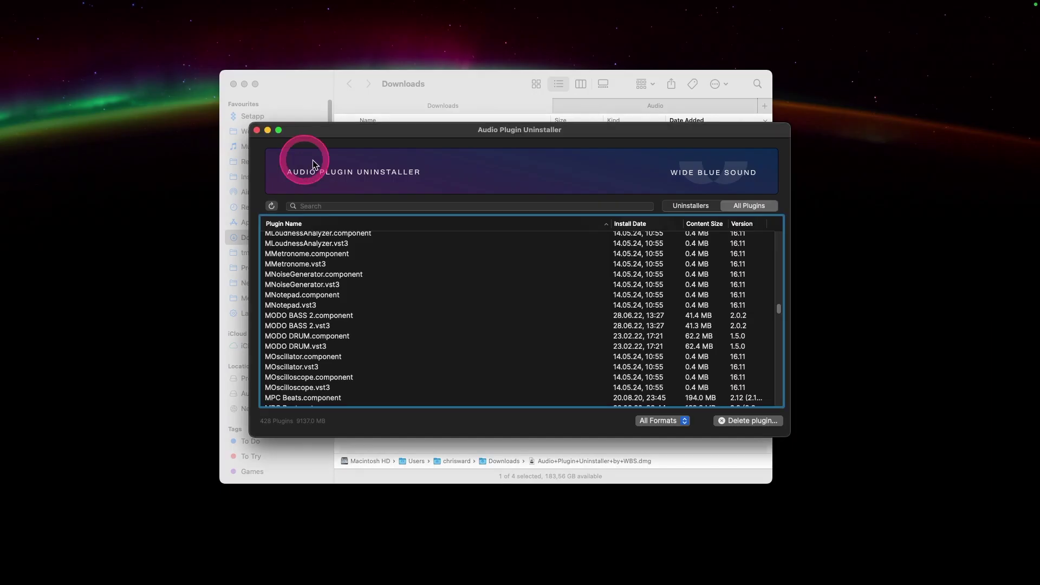
Inspect the VST folder's info in Finder's Audio Plug-Ins, confirming 13 items at 339.7 MB
{"action": "left_click", "coordinate": [304, 88]}
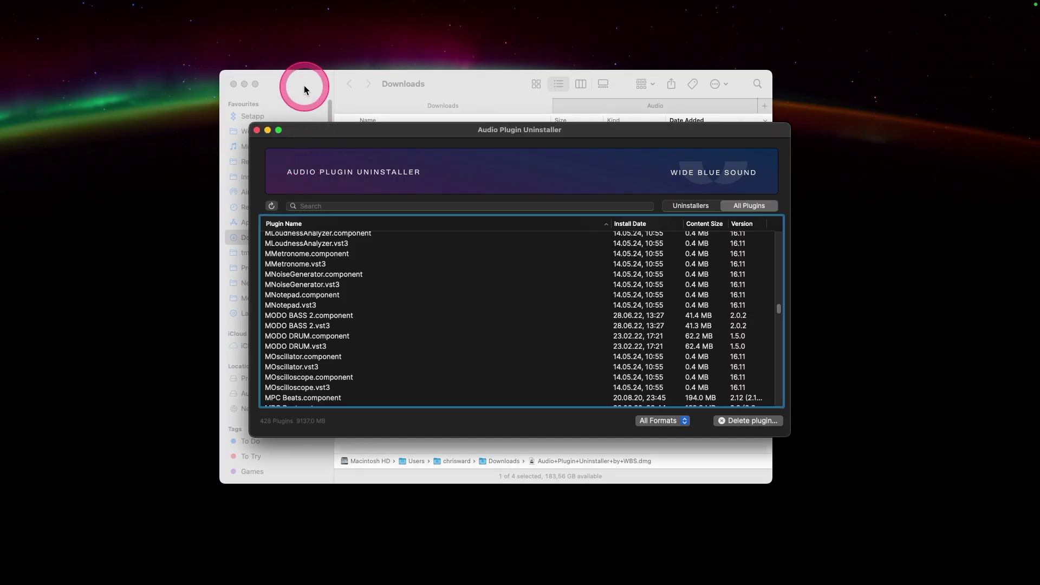
{"action": "left_click", "coordinate": [590, 100]}
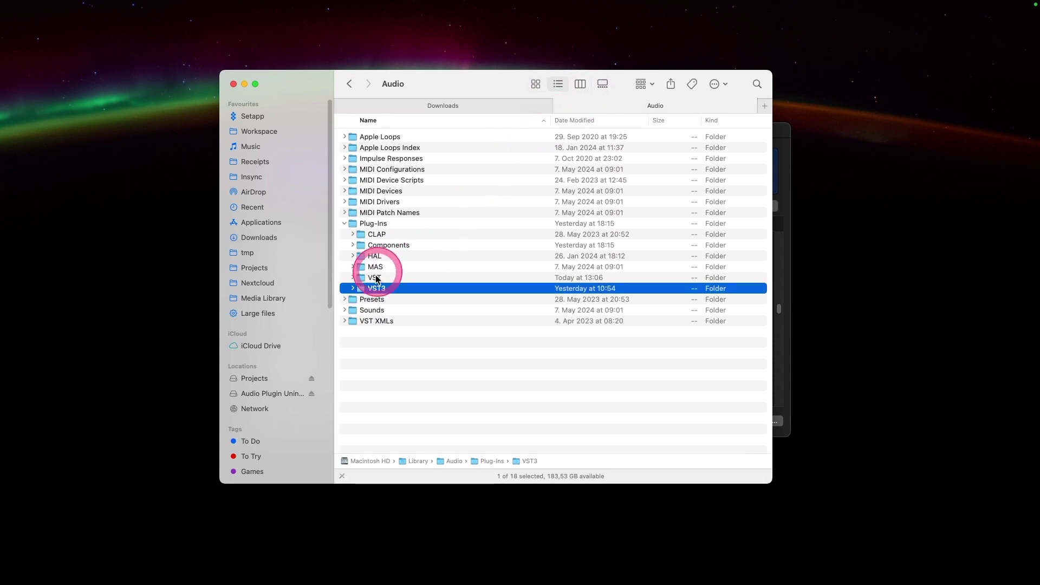
{"action": "left_click", "coordinate": [378, 278]}
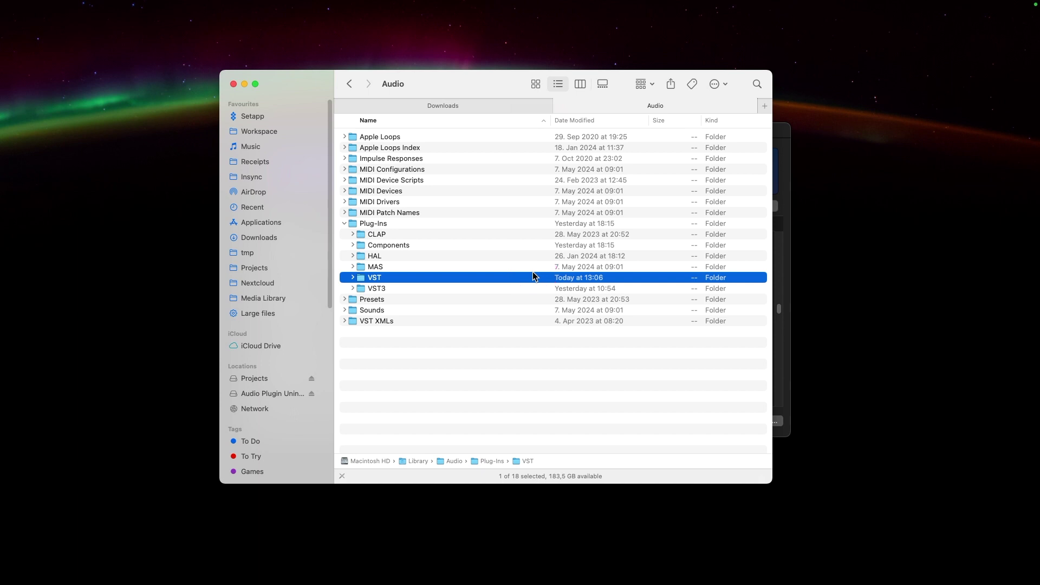
{"action": "key", "text": "super+i"}
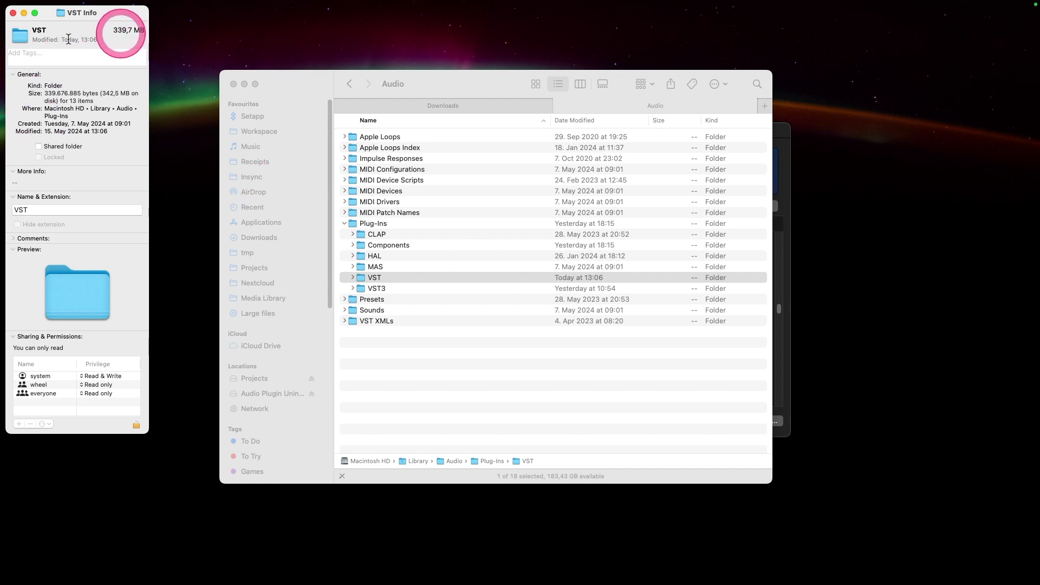
{"action": "left_click", "coordinate": [13, 12]}
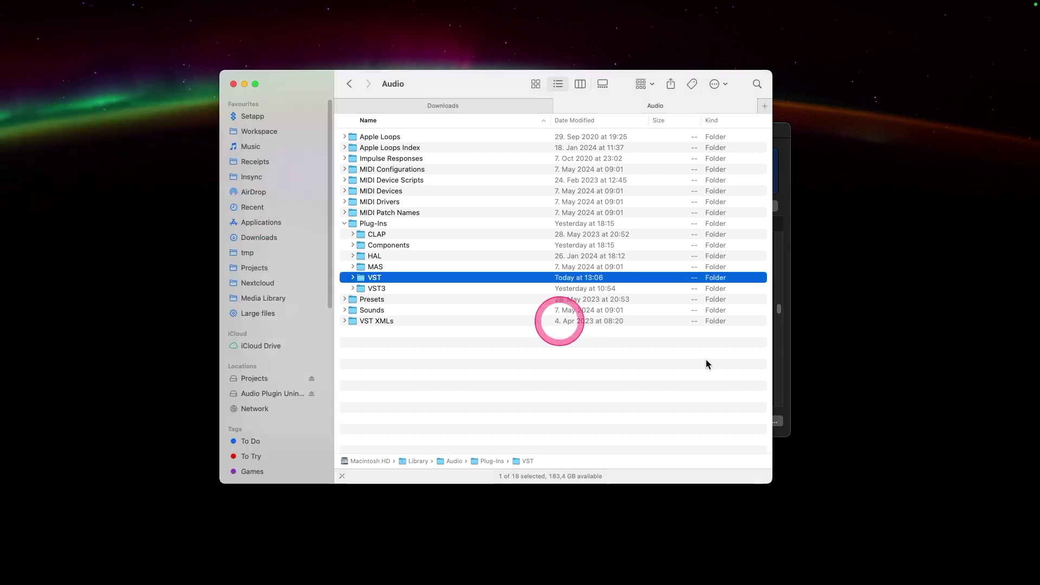
Review Audio Plugin Uninstaller's Preferences for ignored packages and protected locations, then close them
{"action": "key", "text": "super+Tab"}
{"action": "left_click", "coordinate": [61, 6]}
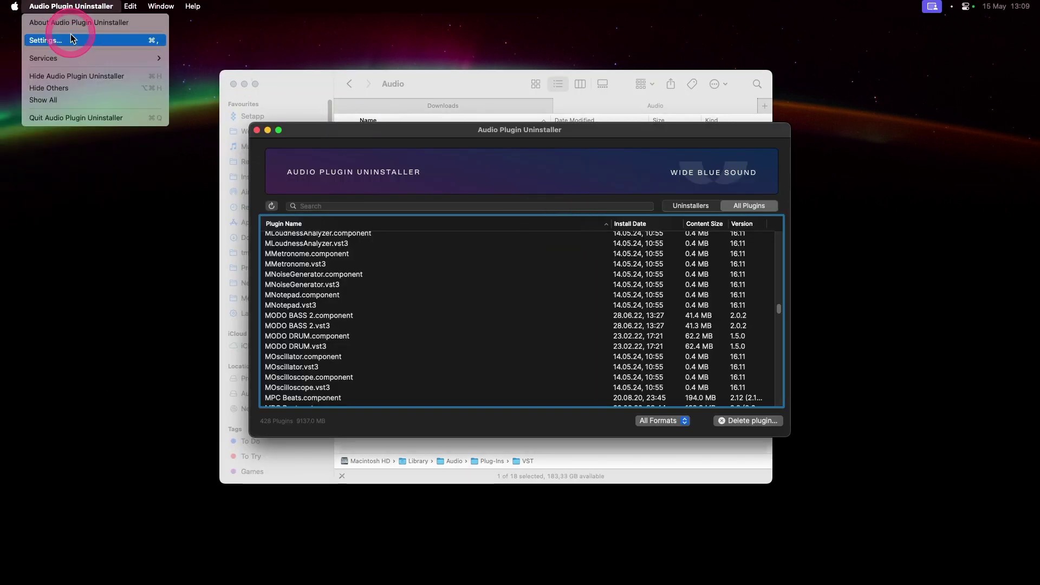
{"action": "left_click", "coordinate": [79, 44]}
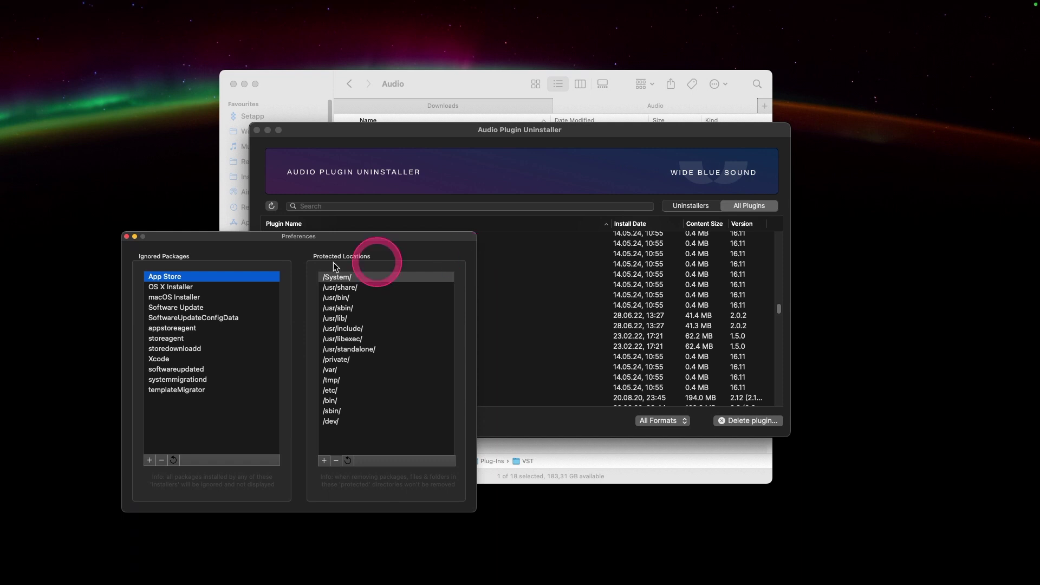
{"action": "left_click_drag", "start_coordinate": [285, 244], "coordinate": [436, 174]}
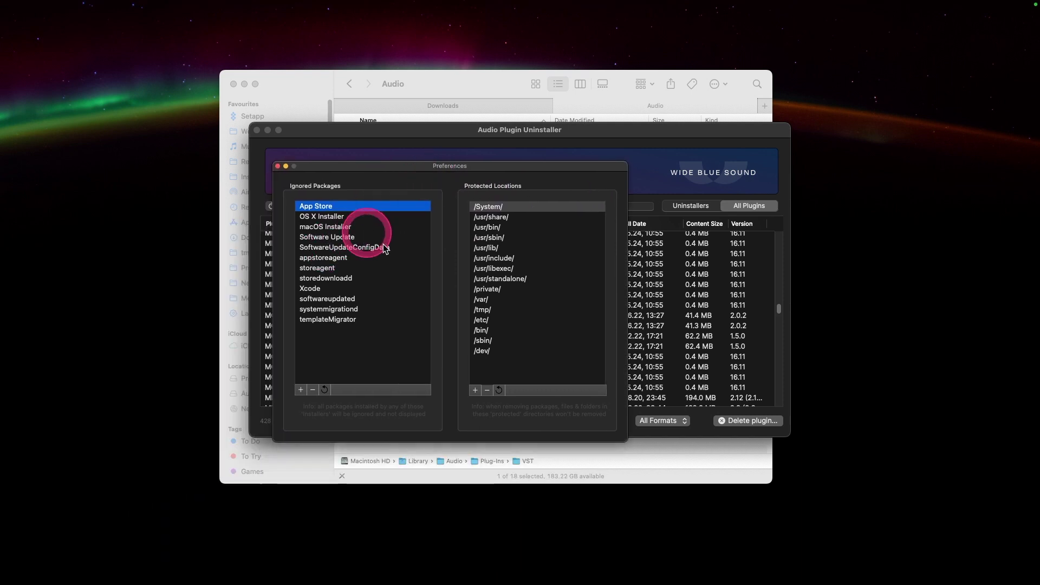
{"action": "left_click", "coordinate": [278, 166]}
Browse the uninstaller's Edit and Window menus, then dismiss them
{"action": "left_click", "coordinate": [111, 6]}
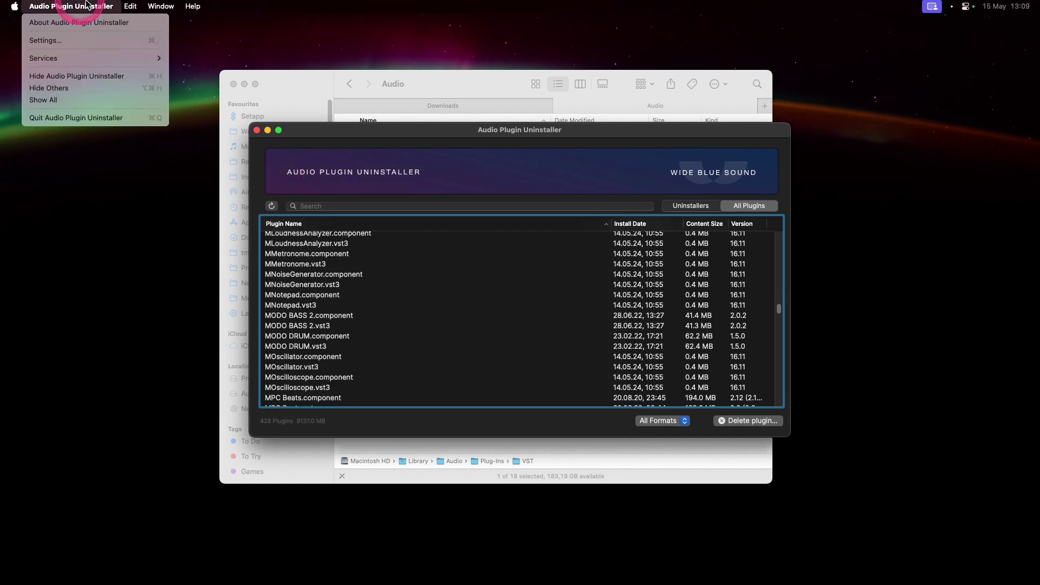
{"action": "left_click", "coordinate": [120, 5]}
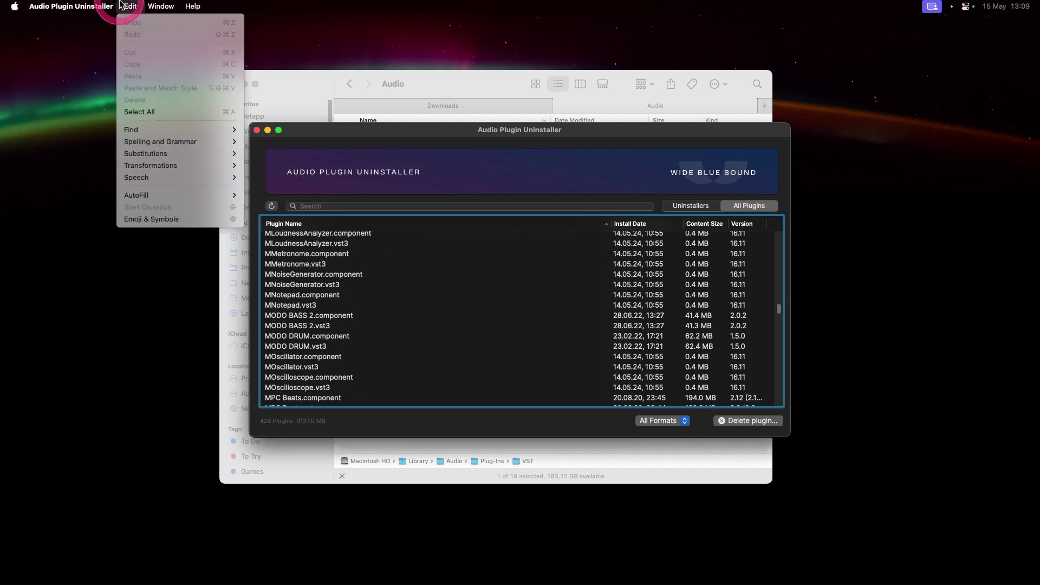
{"action": "left_click", "coordinate": [165, 5]}
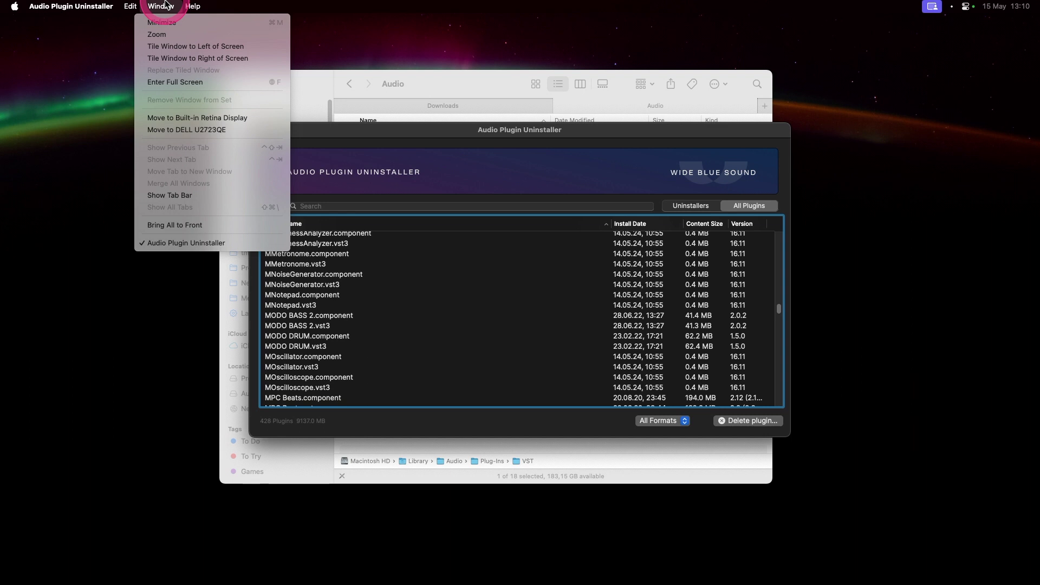
{"action": "left_click", "coordinate": [198, 45]}
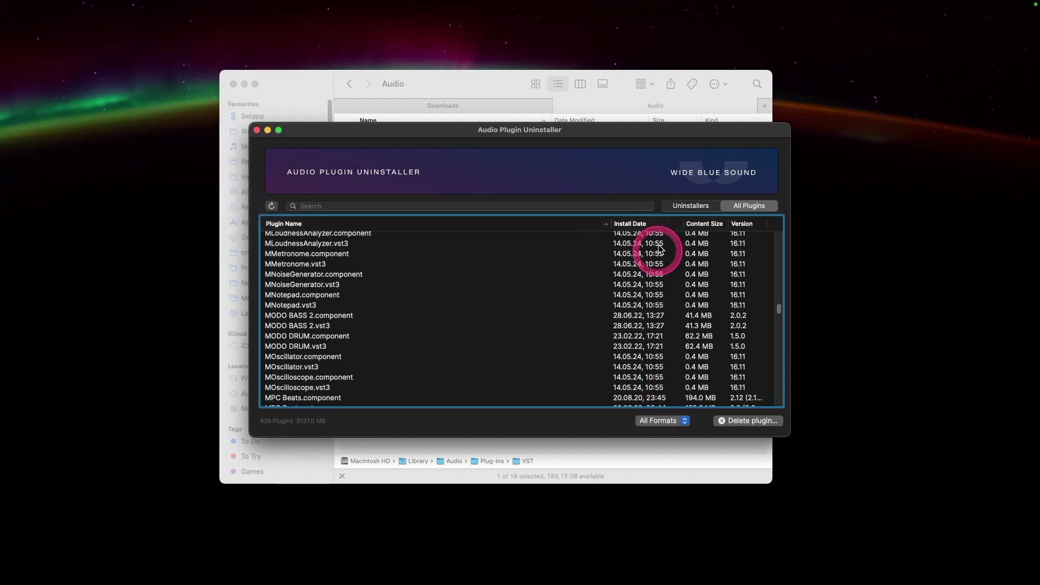